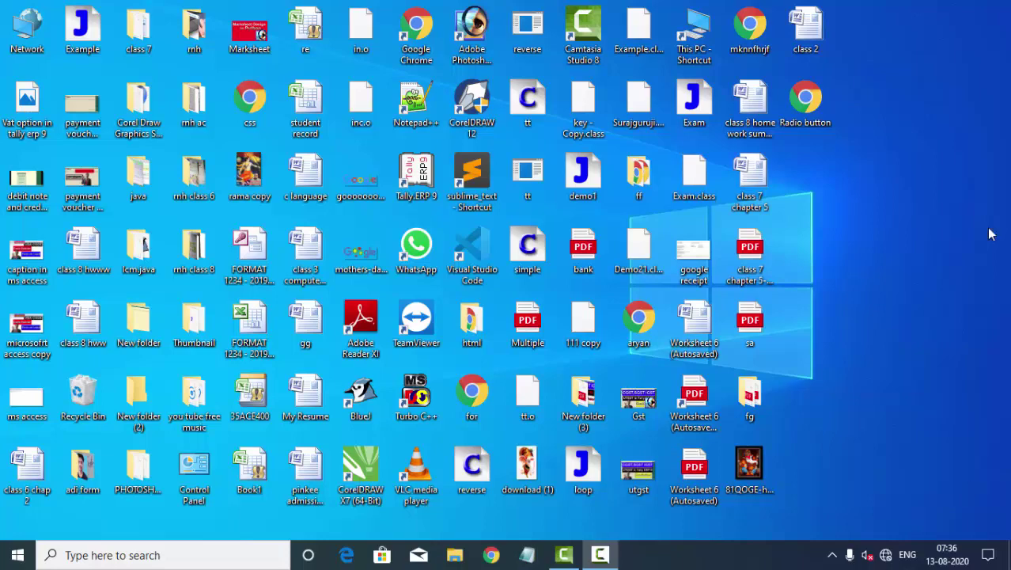
# Refresh the desktop repeatedly from its right-click menu
pyautogui.rightClick(860, 106)
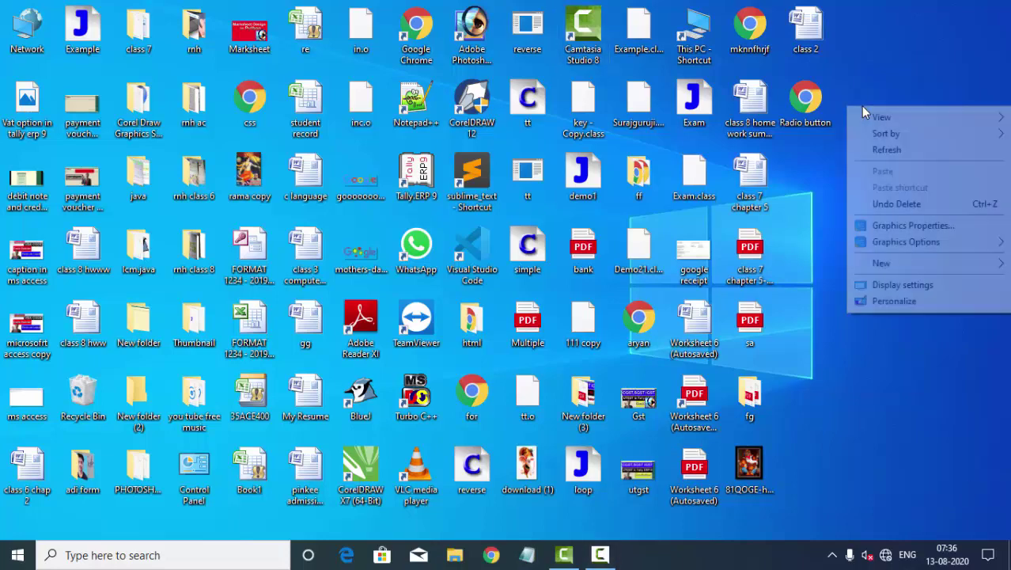
pyautogui.click(875, 147)
pyautogui.rightClick(876, 149)
pyautogui.click(881, 188)
pyautogui.rightClick(880, 188)
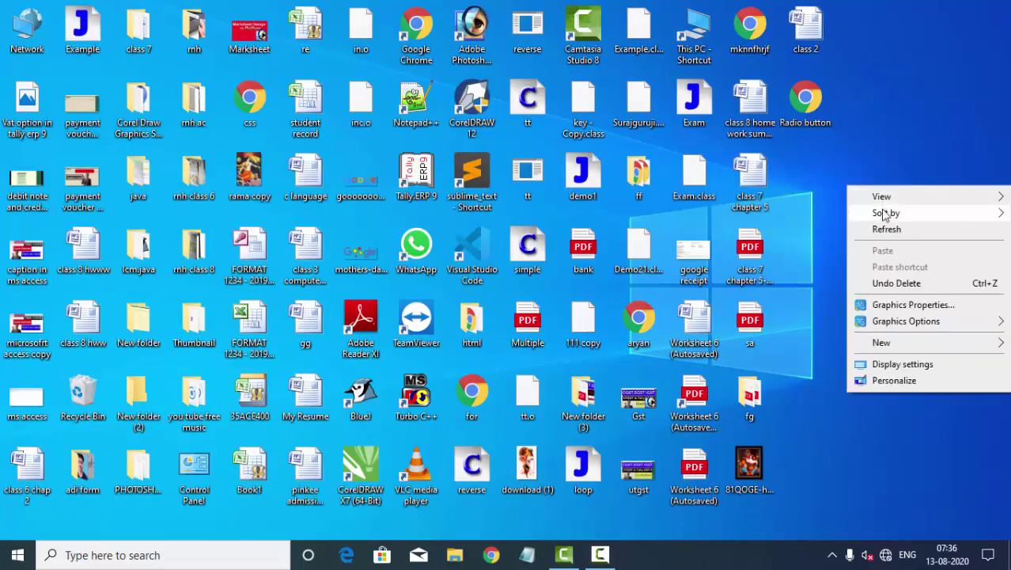
pyautogui.click(884, 229)
pyautogui.rightClick(882, 228)
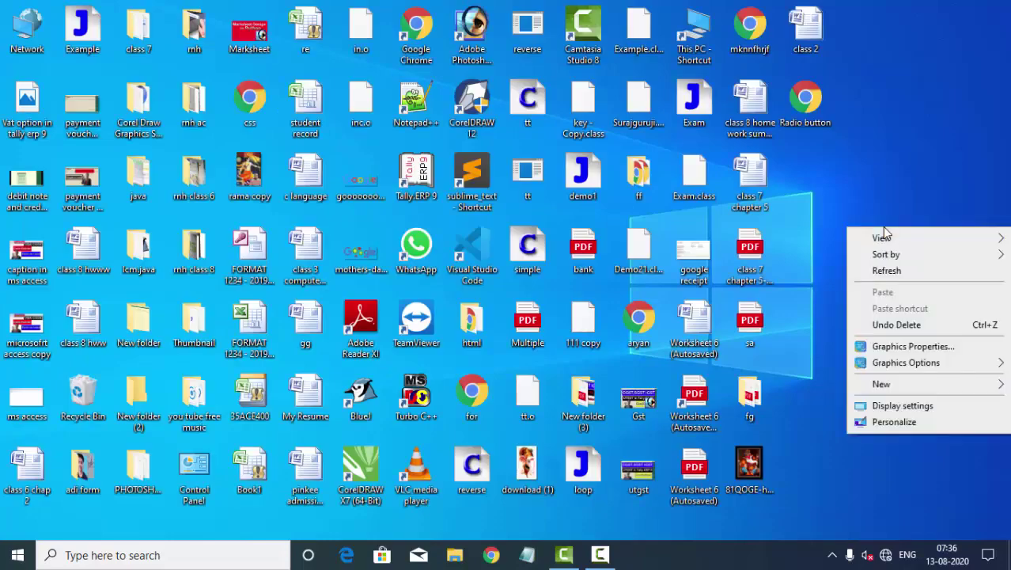
pyautogui.click(890, 270)
pyautogui.rightClick(854, 151)
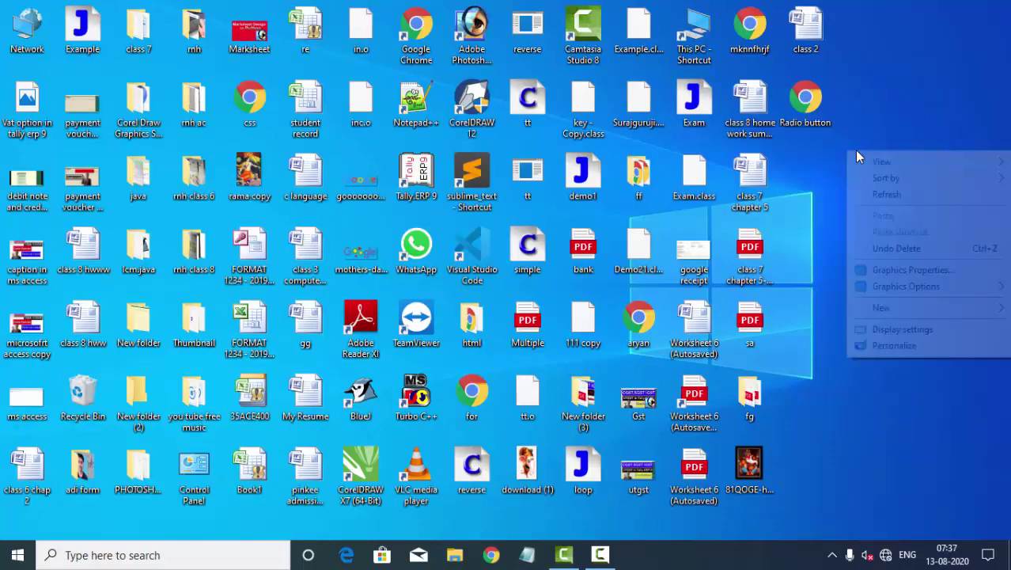
pyautogui.click(878, 197)
pyautogui.rightClick(880, 200)
pyautogui.click(880, 236)
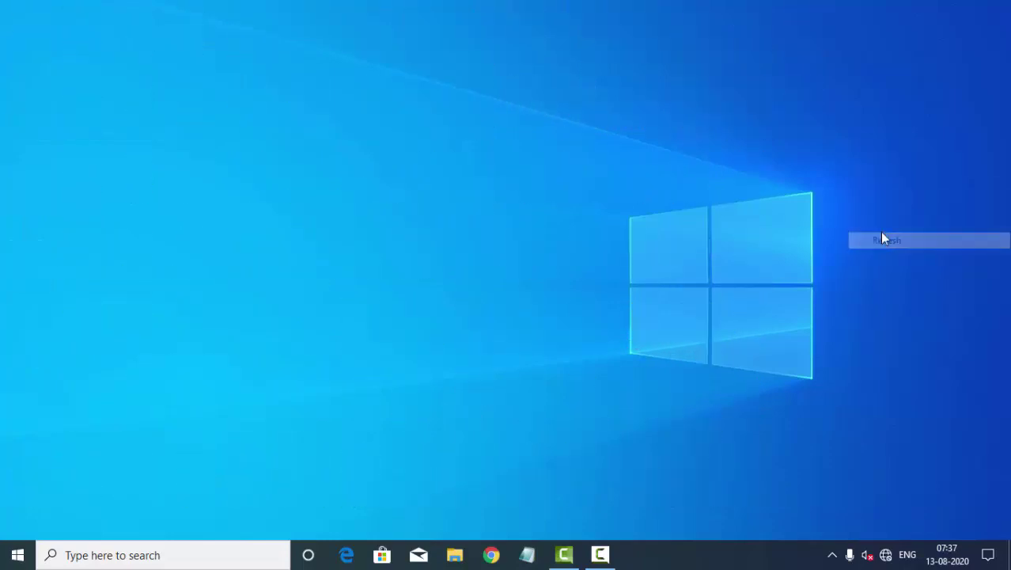
pyautogui.rightClick(862, 116)
pyautogui.click(886, 159)
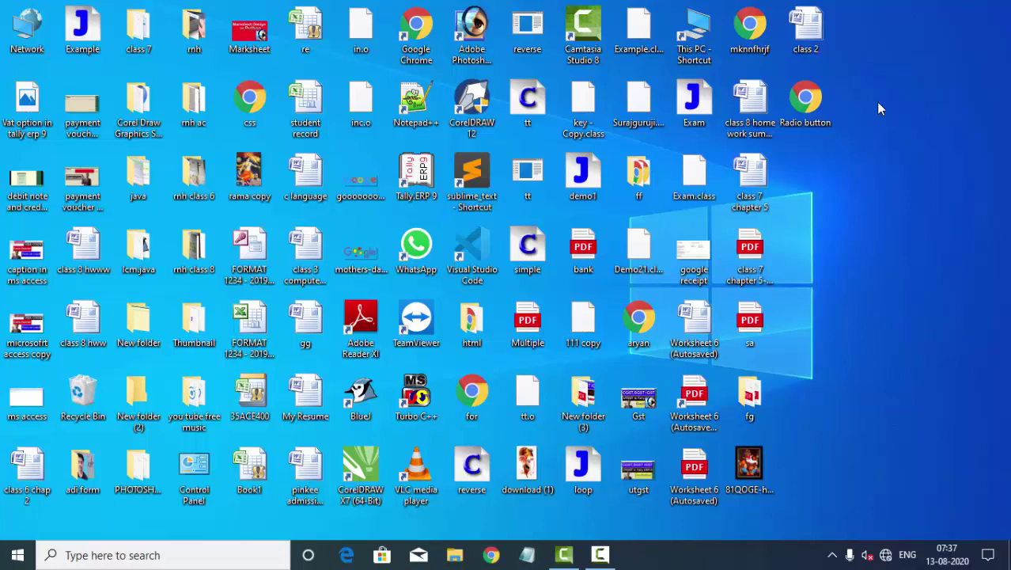
pyautogui.rightClick(877, 103)
pyautogui.click(880, 147)
# Launch Access 2007 from Start and create the blank database Database406
pyautogui.click(17, 556)
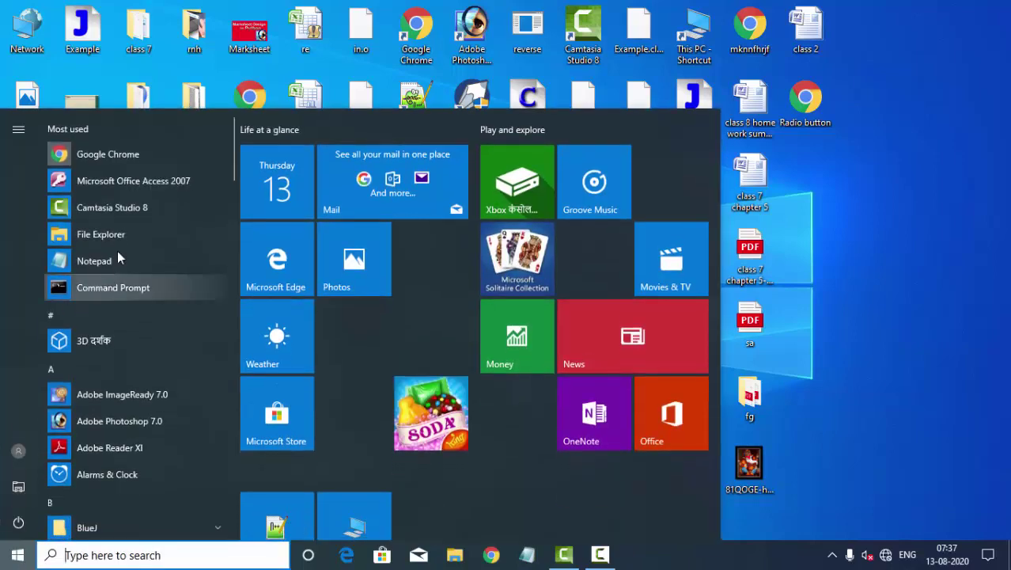
pyautogui.click(162, 184)
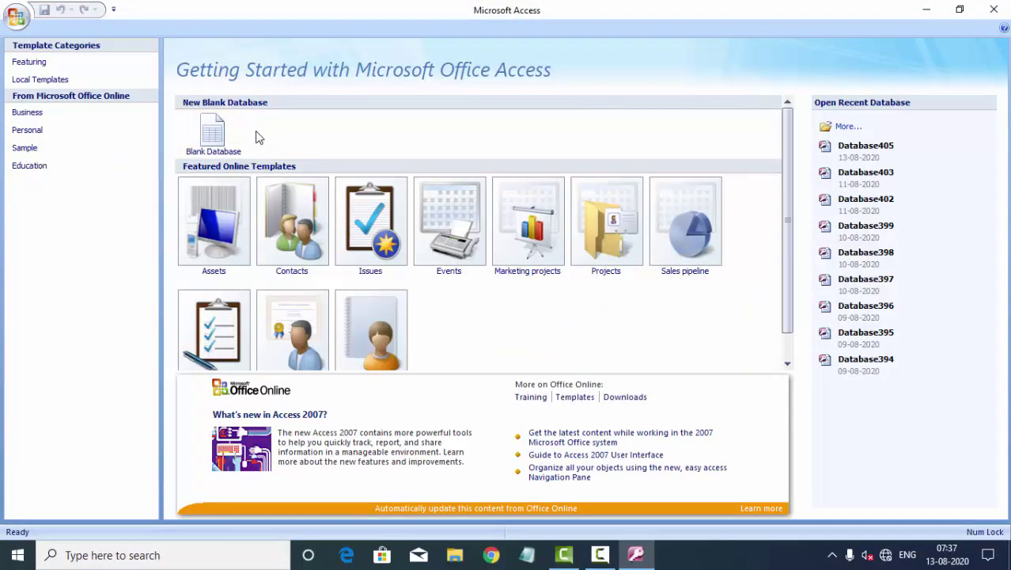
pyautogui.click(242, 132)
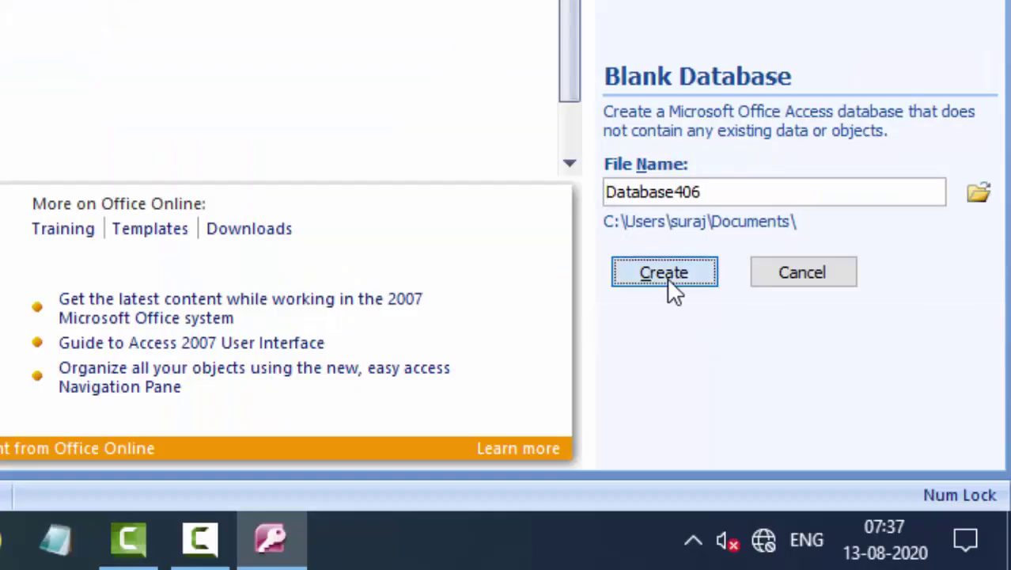
pyautogui.click(699, 276)
# Save the table as sql and add a Productname field of type Text
pyautogui.hotkey('ctrl', 's')
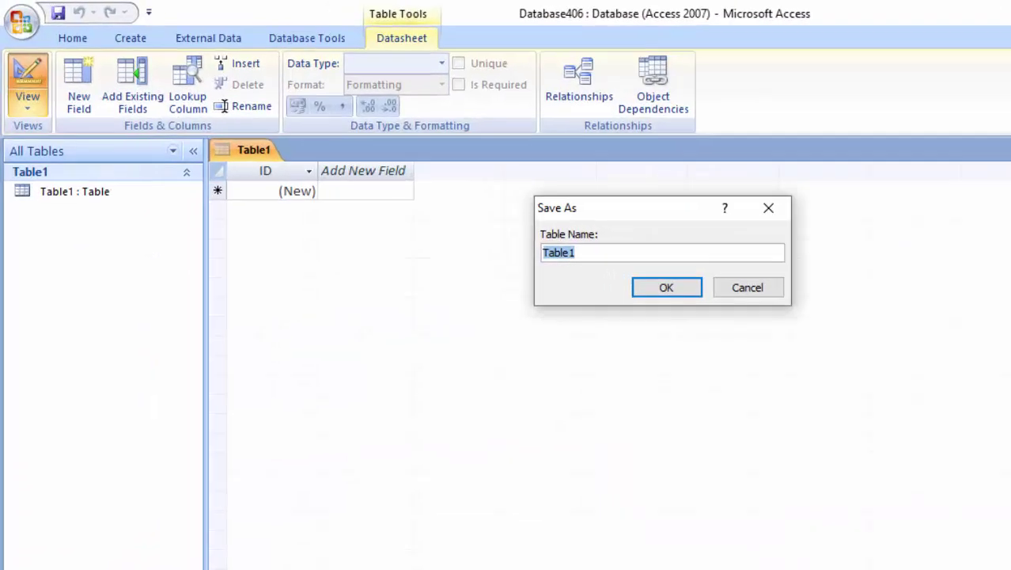
pyautogui.press('BackSpace')
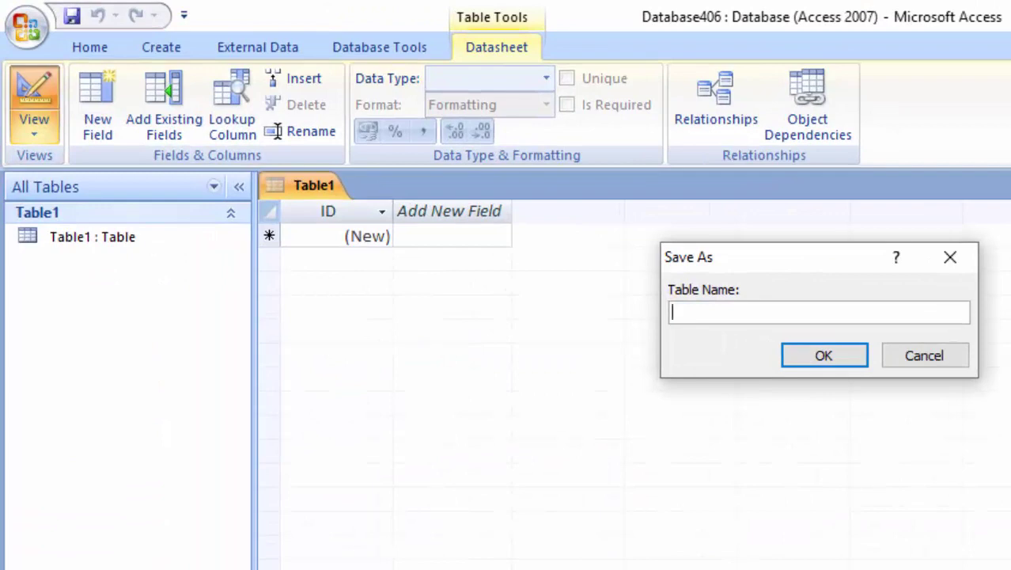
pyautogui.write('R')
pyautogui.press('BackSpace')
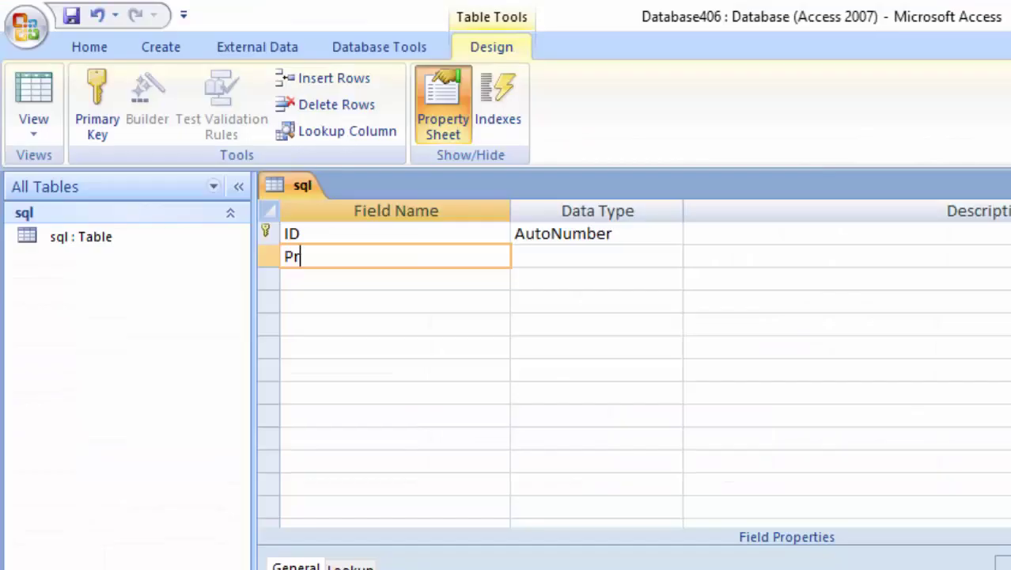
pyautogui.write('oduct')
pyautogui.write('na')
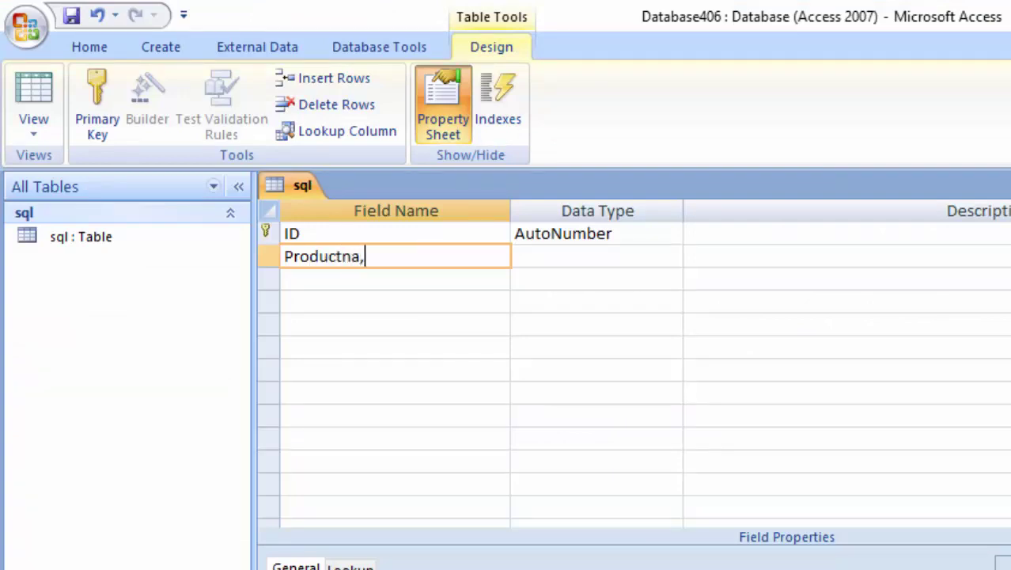
pyautogui.write('m')
pyautogui.write('e')
pyautogui.press('Tab')
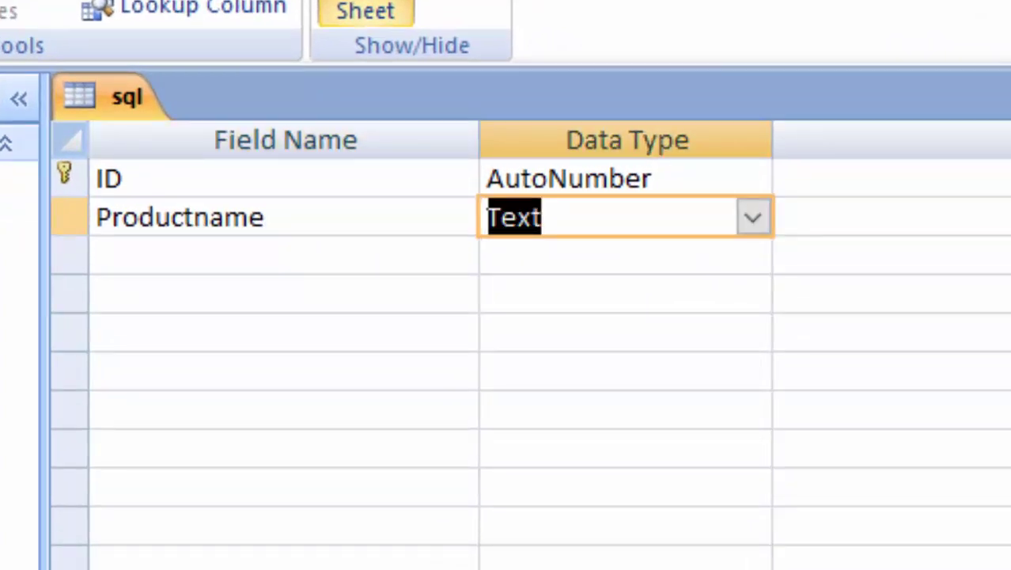
pyautogui.press('Tab')
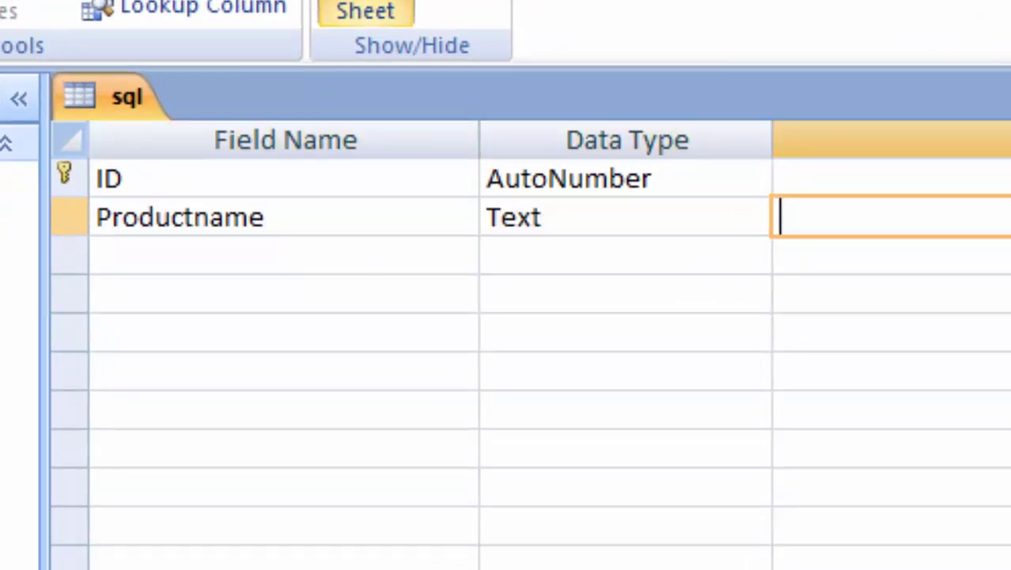
pyautogui.press('Tab')
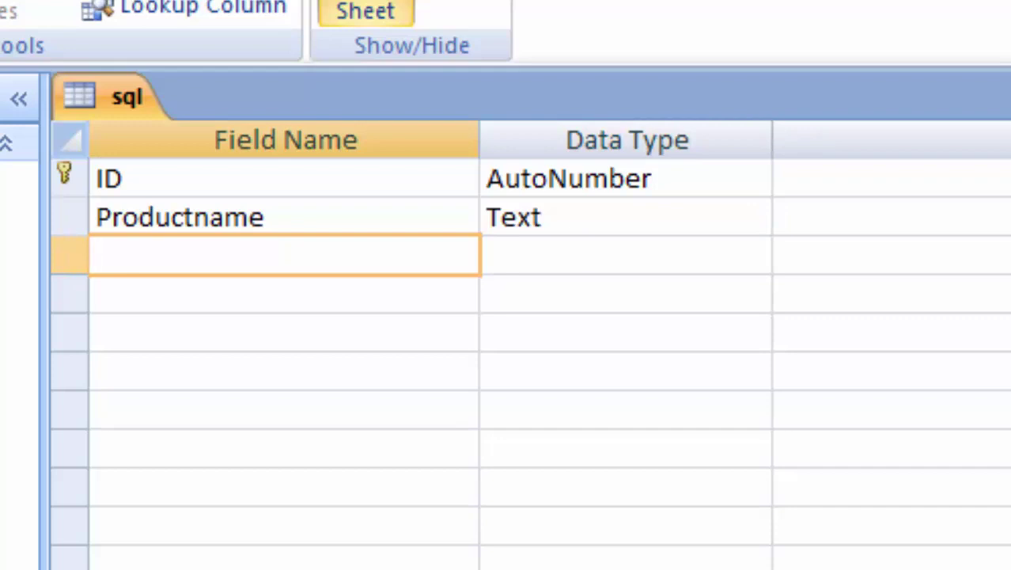
# Add a price field of type Number with Double field size
pyautogui.write('price')
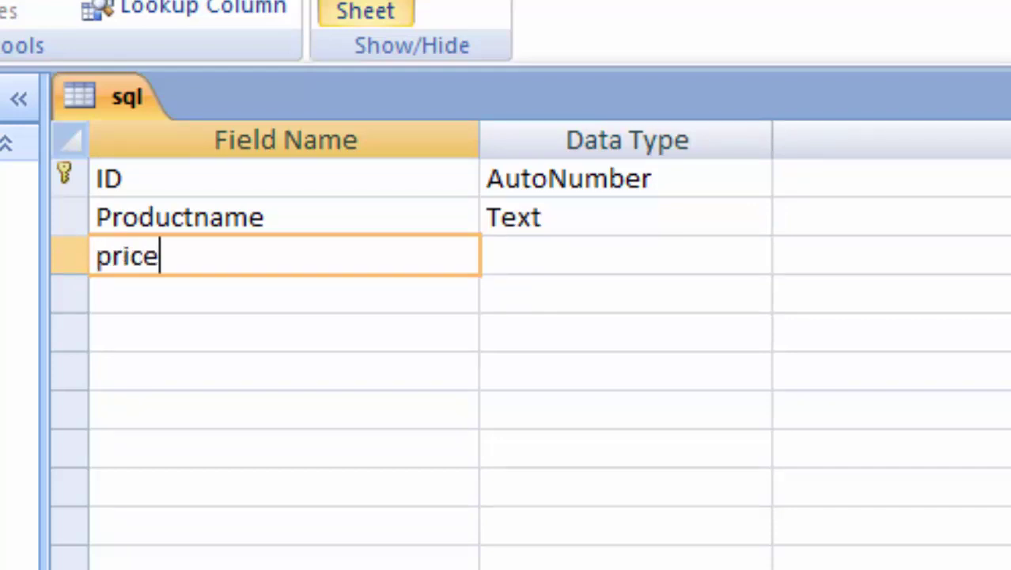
pyautogui.press('Tab')
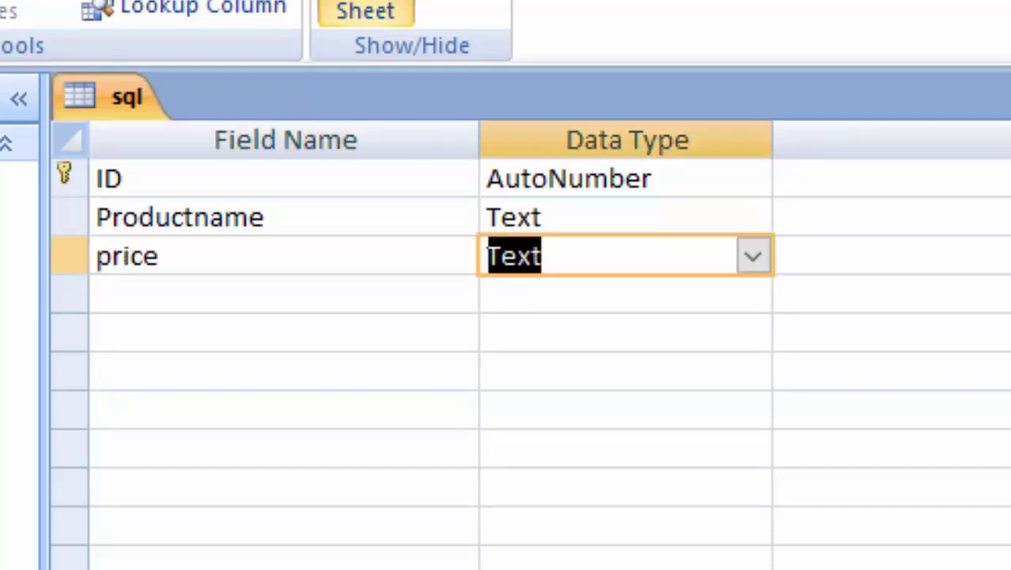
pyautogui.click(753, 256)
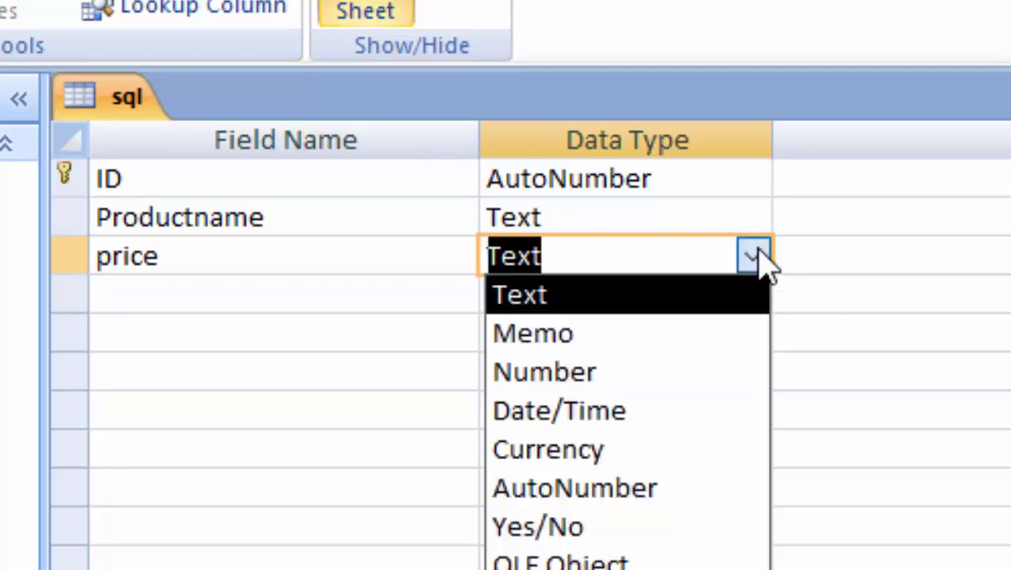
pyautogui.click(660, 388)
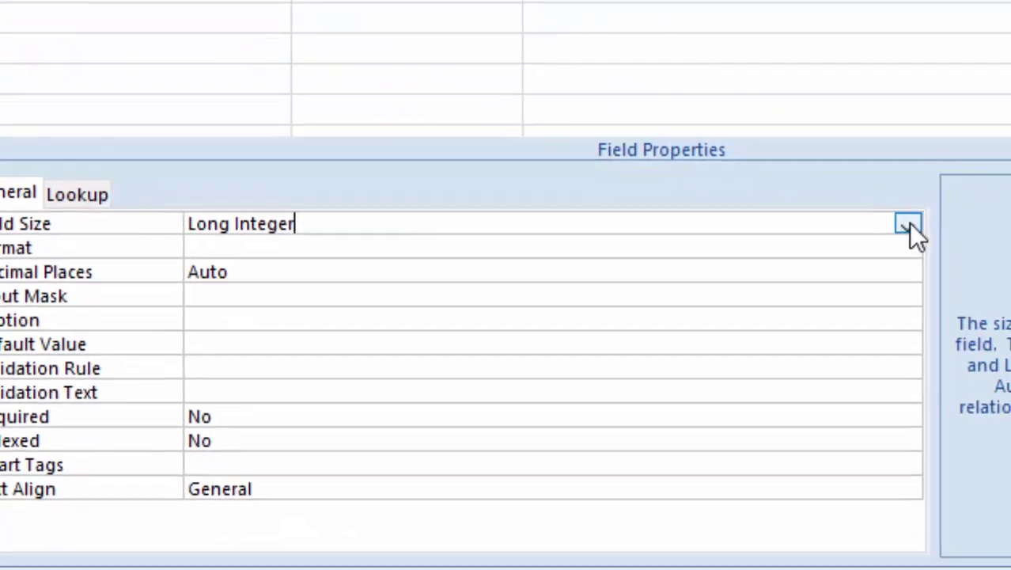
pyautogui.click(902, 225)
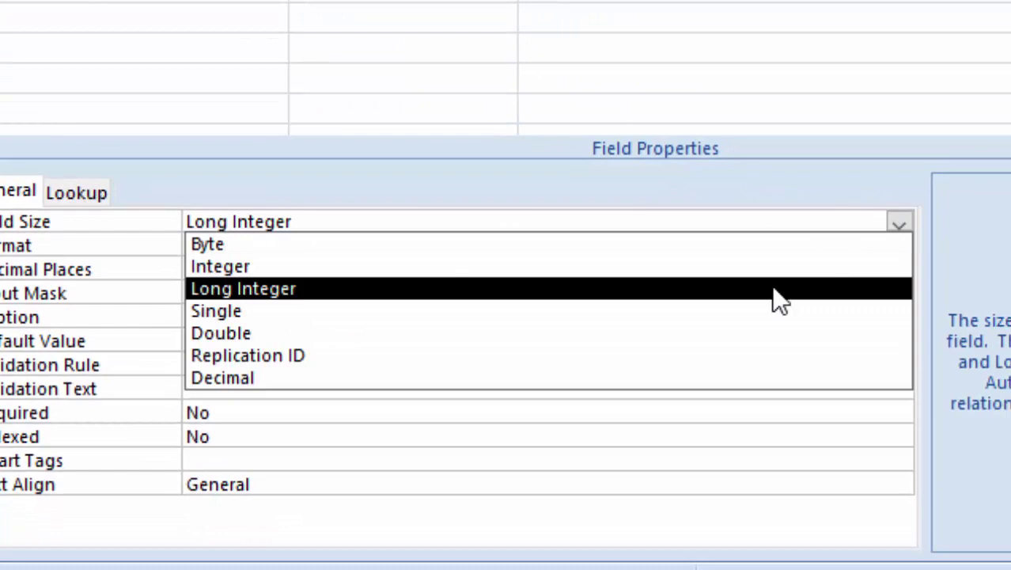
pyautogui.click(734, 332)
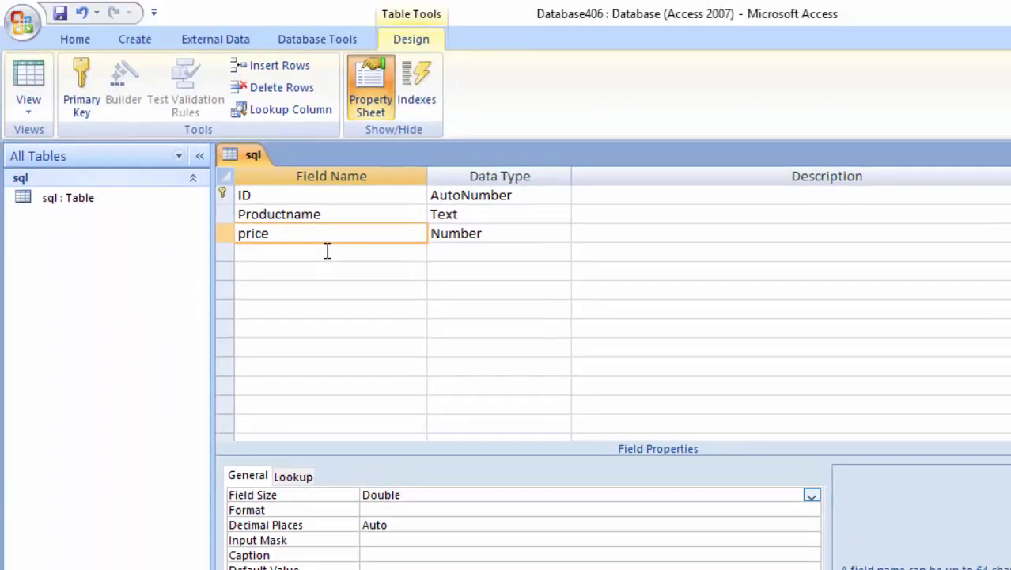
pyautogui.click(329, 252)
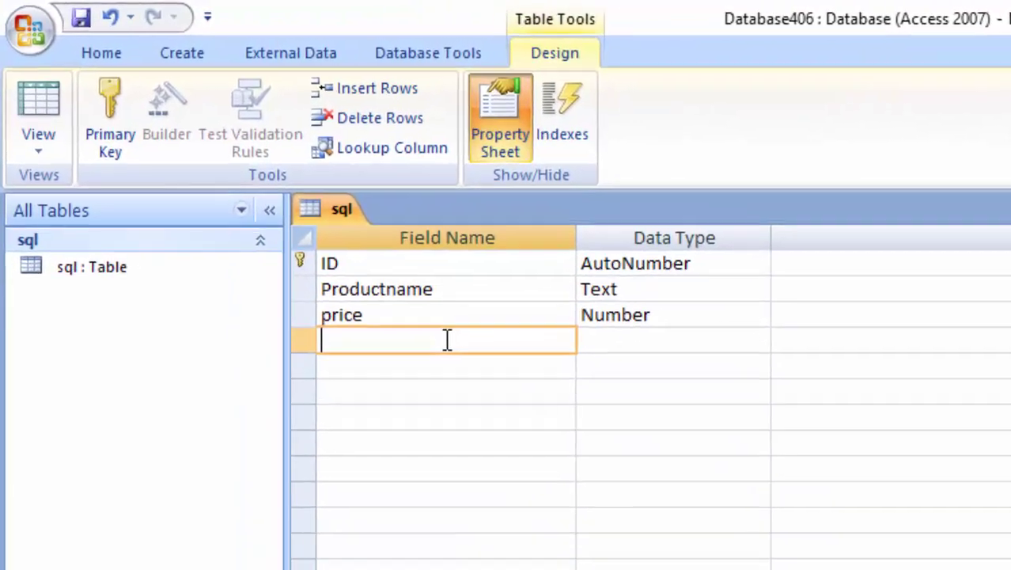
# Add a unit field of type Number with Double field size
pyautogui.write('uni')
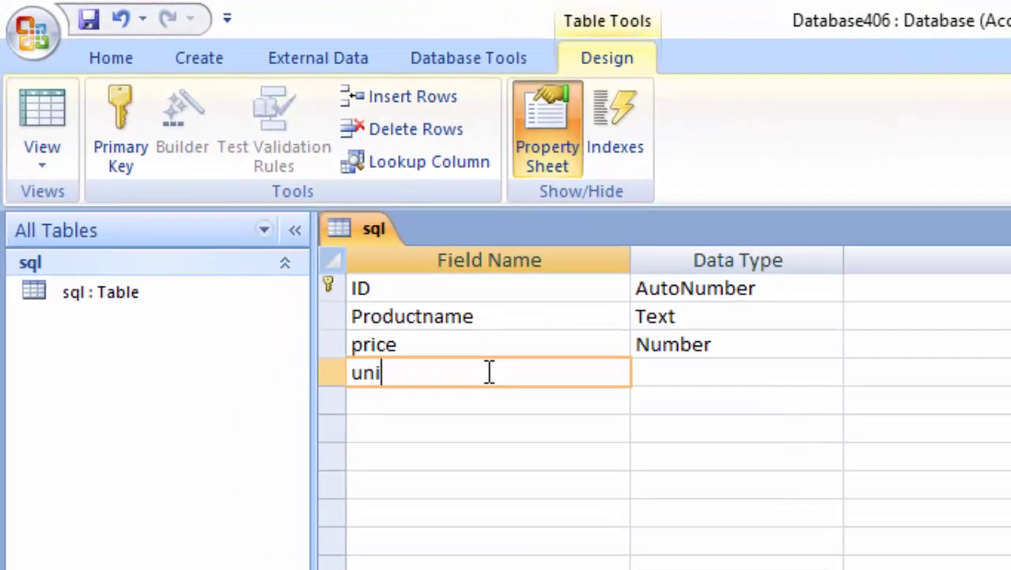
pyautogui.write('t')
pyautogui.press('Tab')
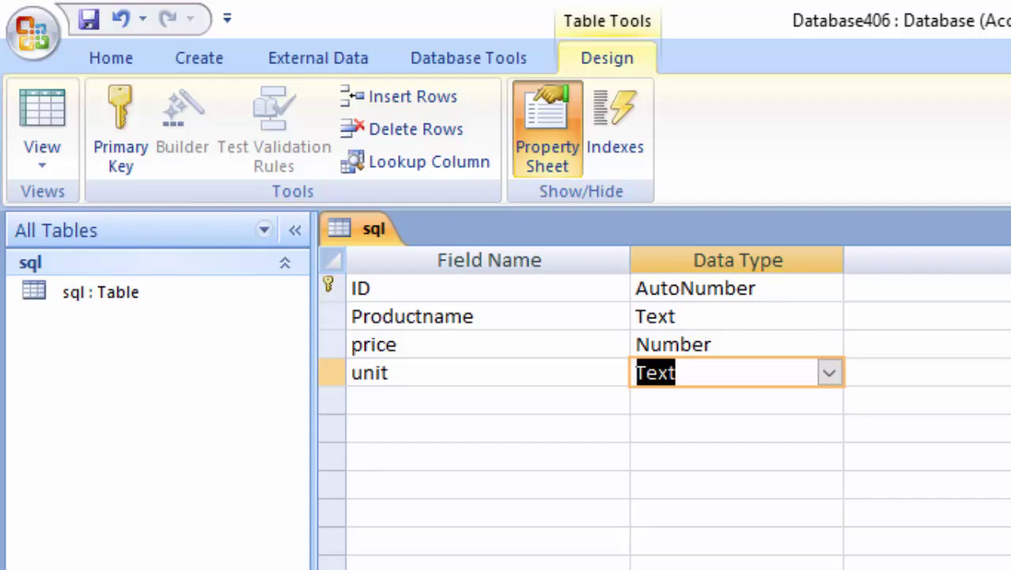
pyautogui.click(830, 374)
pyautogui.click(755, 455)
pyautogui.click(505, 266)
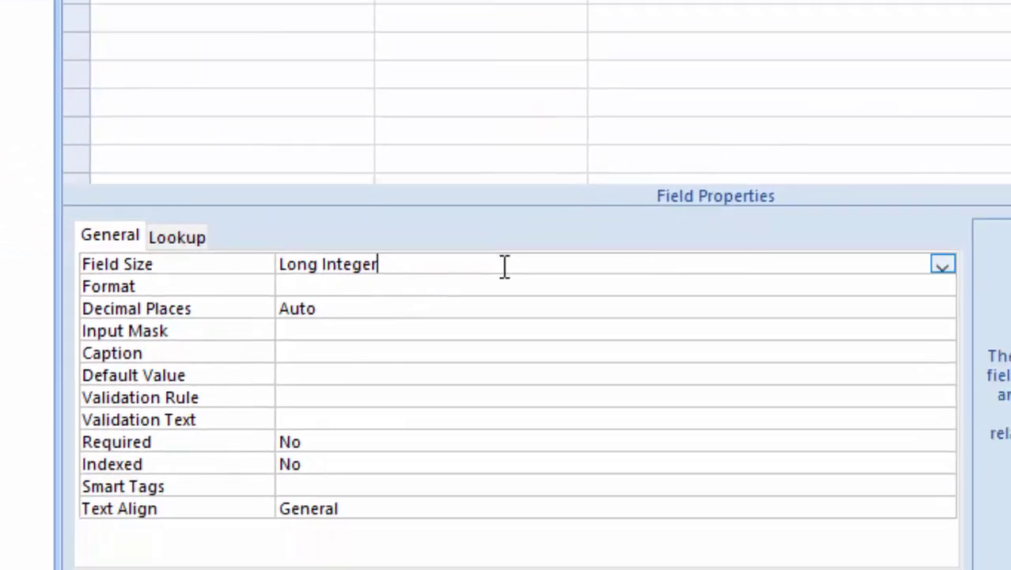
pyautogui.click(941, 266)
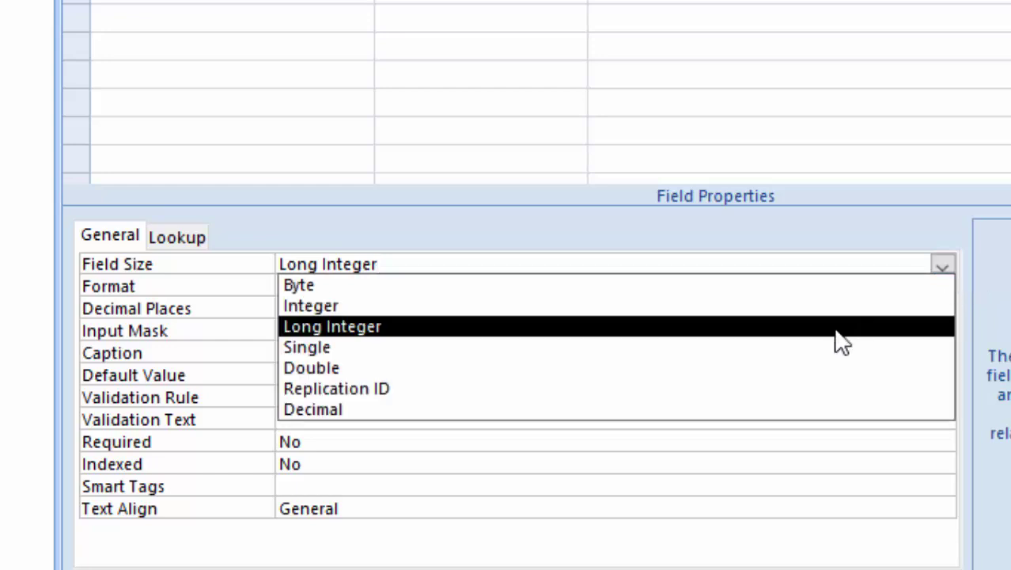
pyautogui.click(803, 367)
pyautogui.click(289, 216)
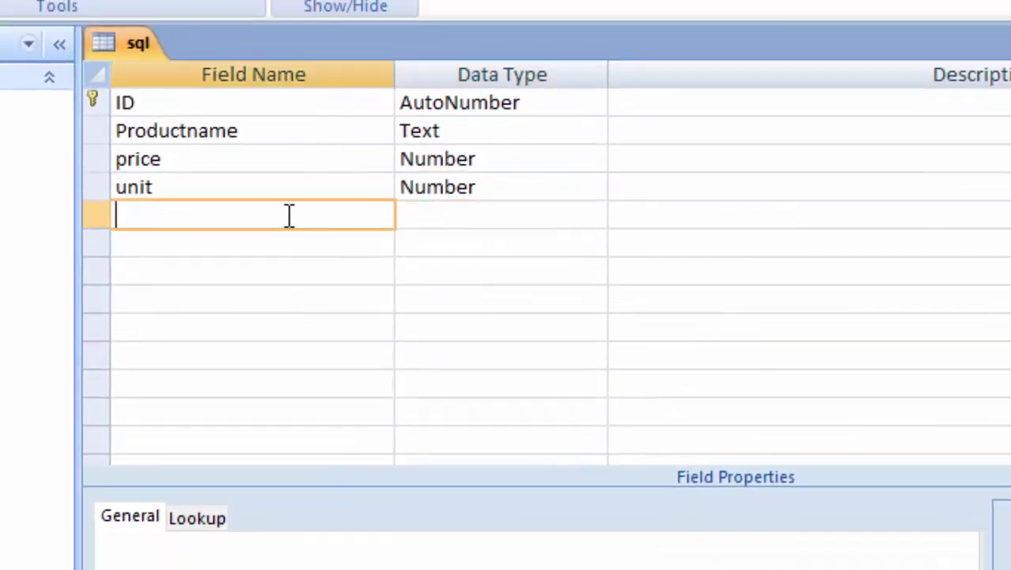
# Add a total field of type Number with Double field size
pyautogui.write('to')
pyautogui.write('tal')
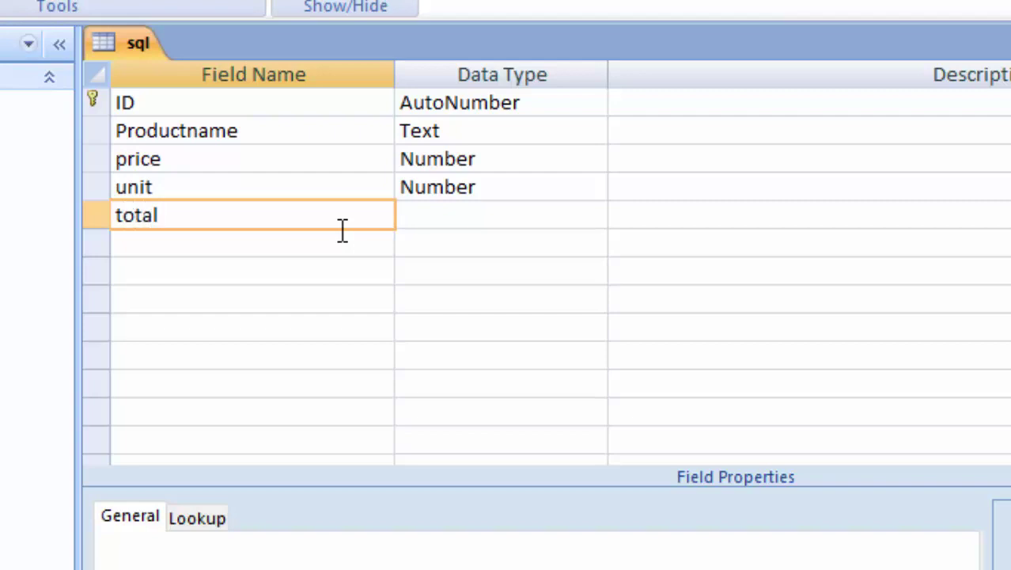
pyautogui.click(478, 213)
pyautogui.click(599, 216)
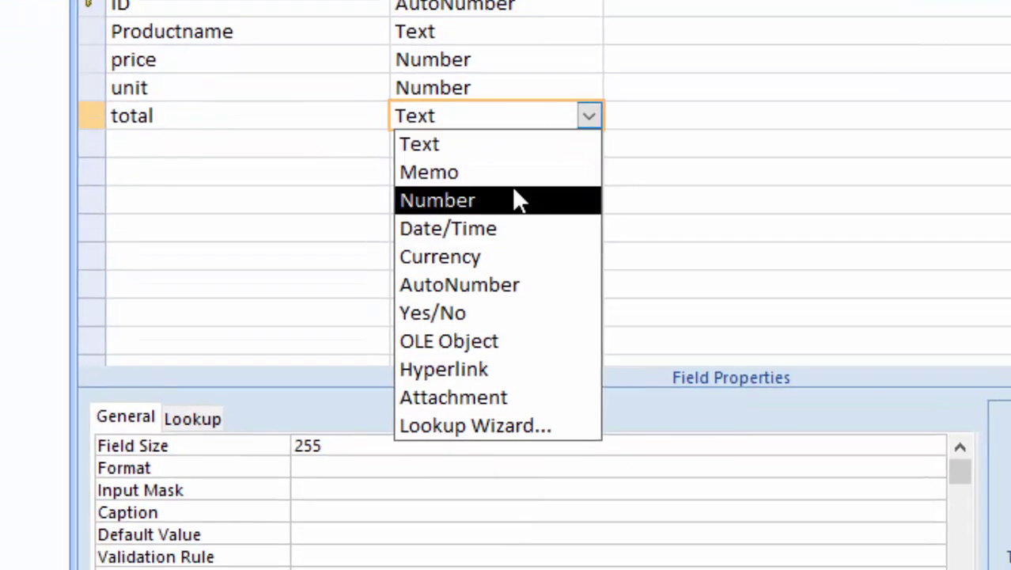
pyautogui.click(515, 200)
pyautogui.click(544, 214)
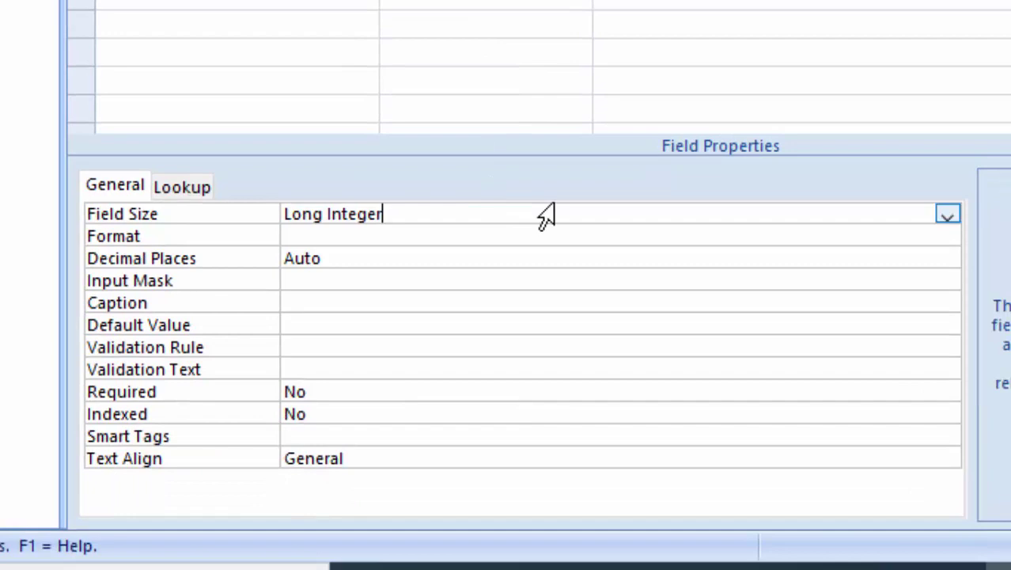
pyautogui.click(947, 213)
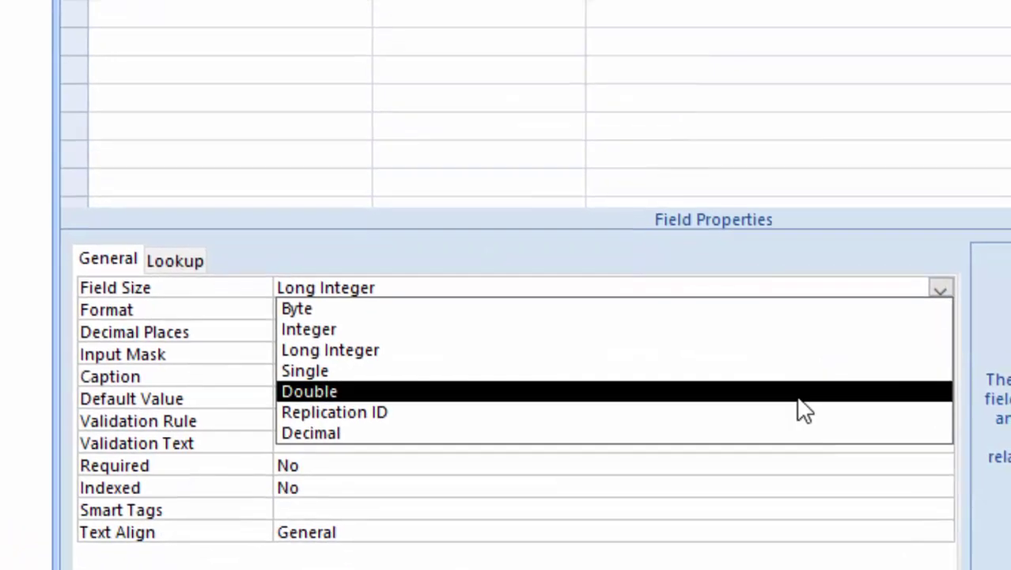
pyautogui.click(799, 316)
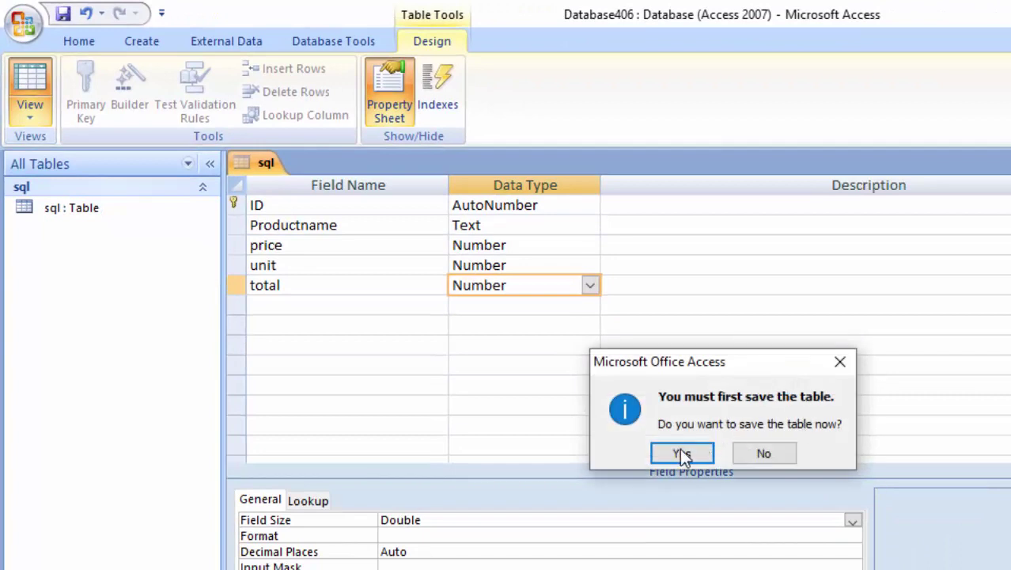
# In datasheet view, enter rows Keyboard 300/5, Mouse 230/2 and Mother board 2500/3
pyautogui.click(681, 453)
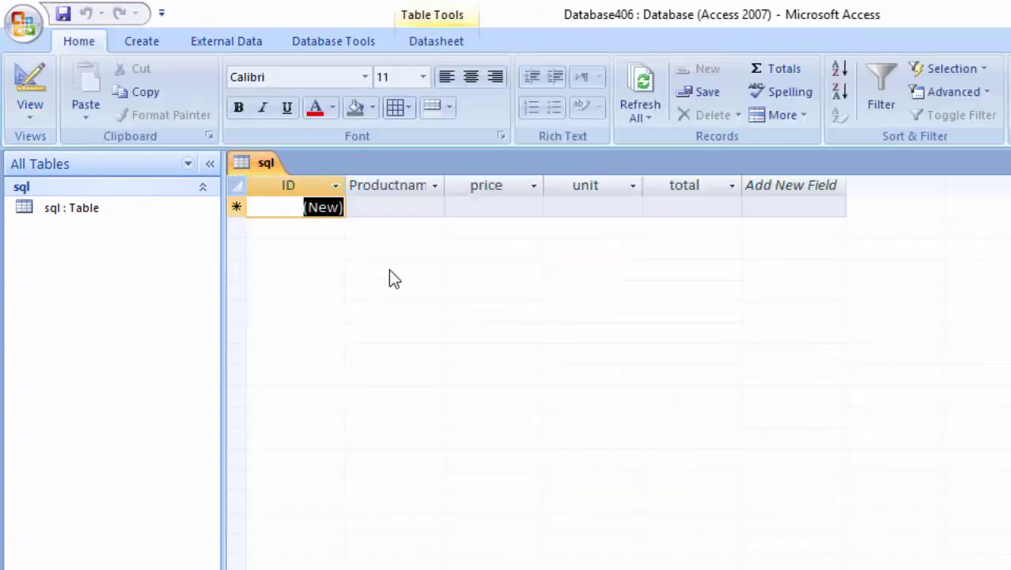
pyautogui.click(403, 210)
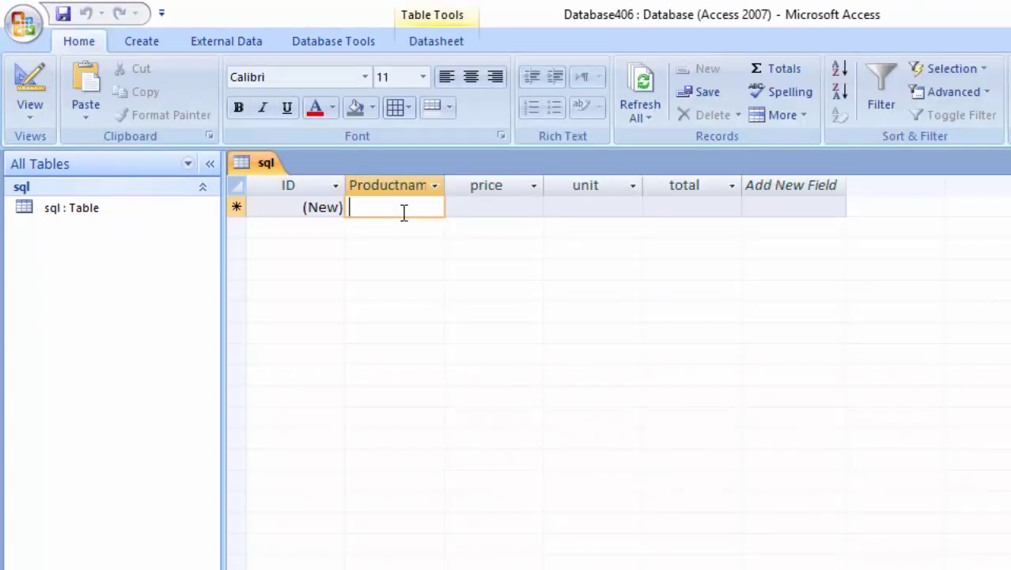
pyautogui.write('Keyboard')
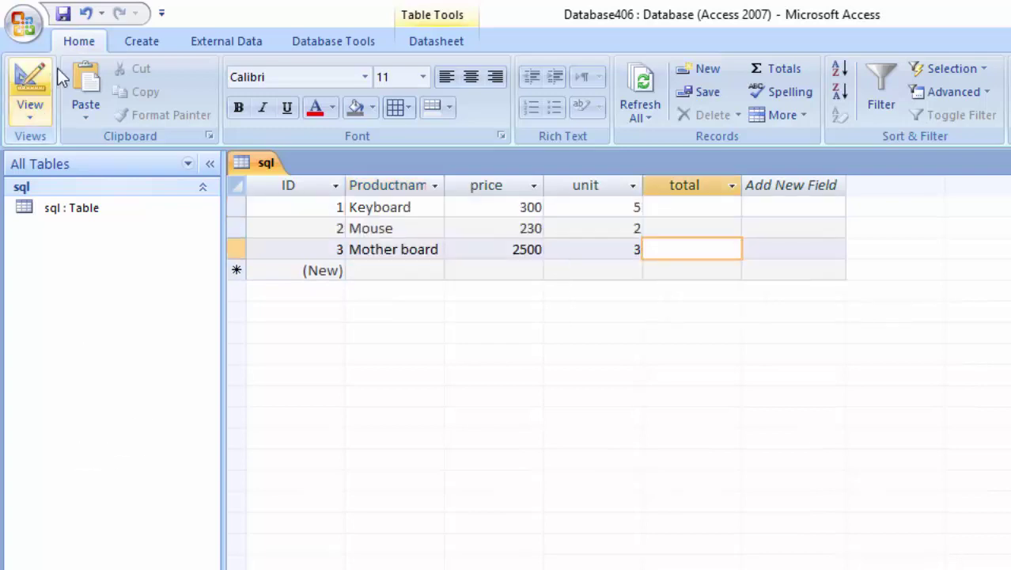
pyautogui.click(140, 42)
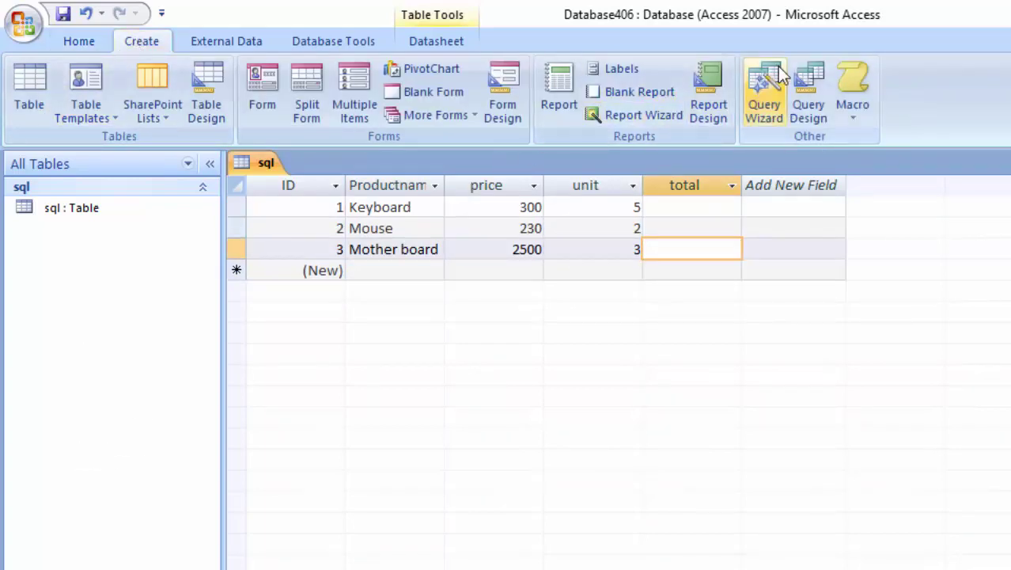
# Create a new Query Design with no tables and switch Query1 to SQL view
pyautogui.click(804, 78)
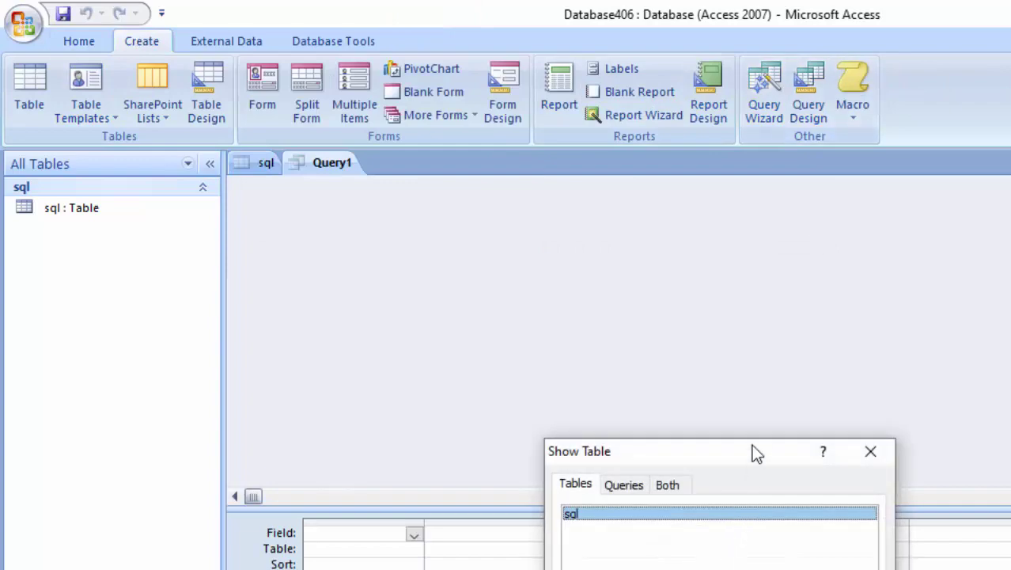
pyautogui.moveTo(756, 451); pyautogui.dragTo(758, 257)
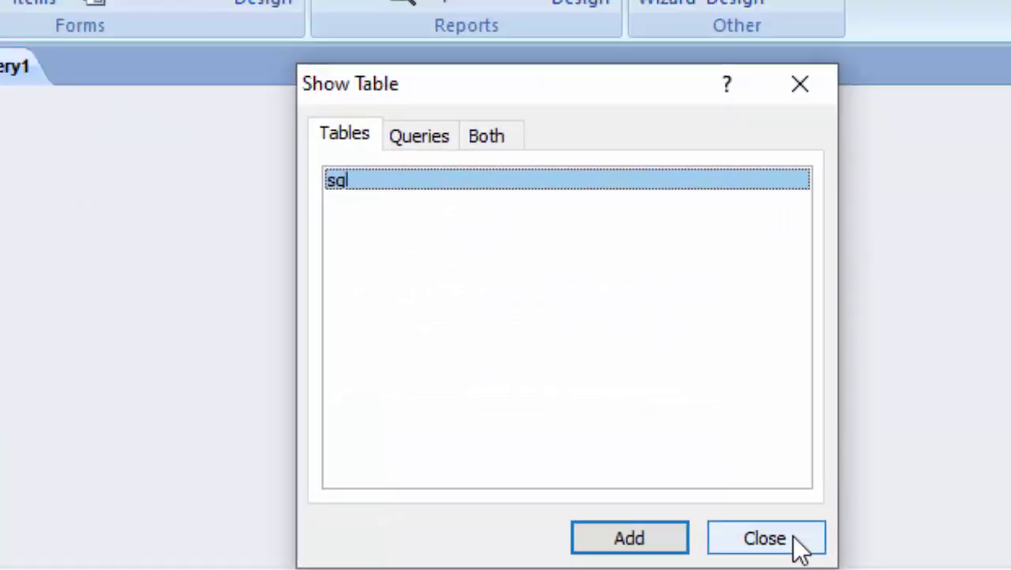
pyautogui.click(843, 562)
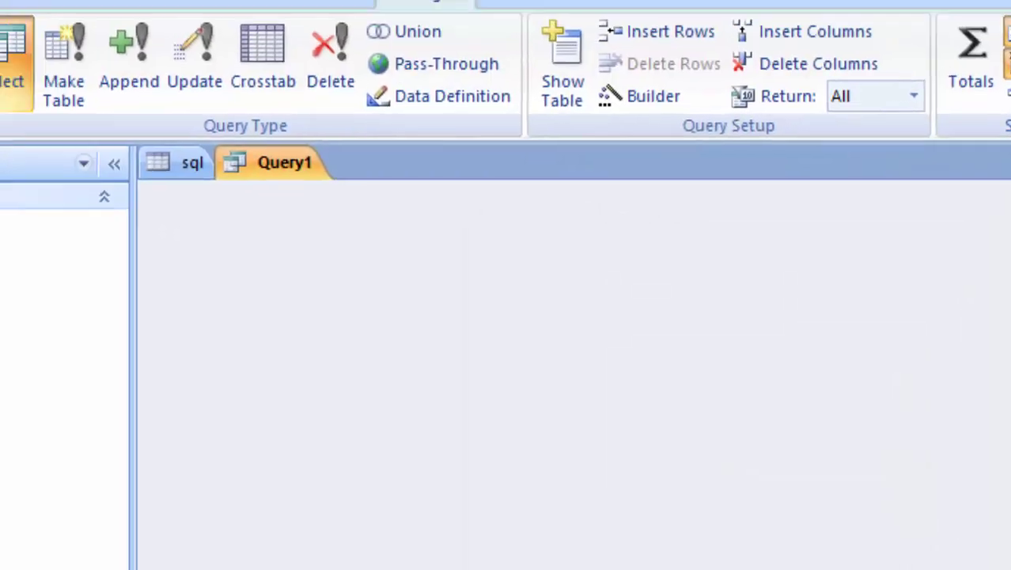
pyautogui.click(38, 103)
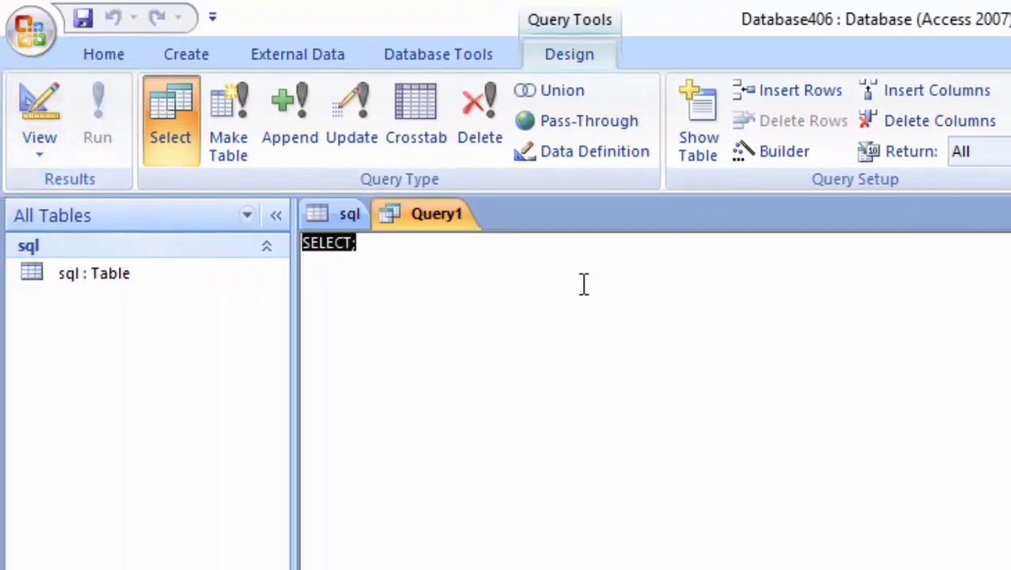
pyautogui.click(567, 265)
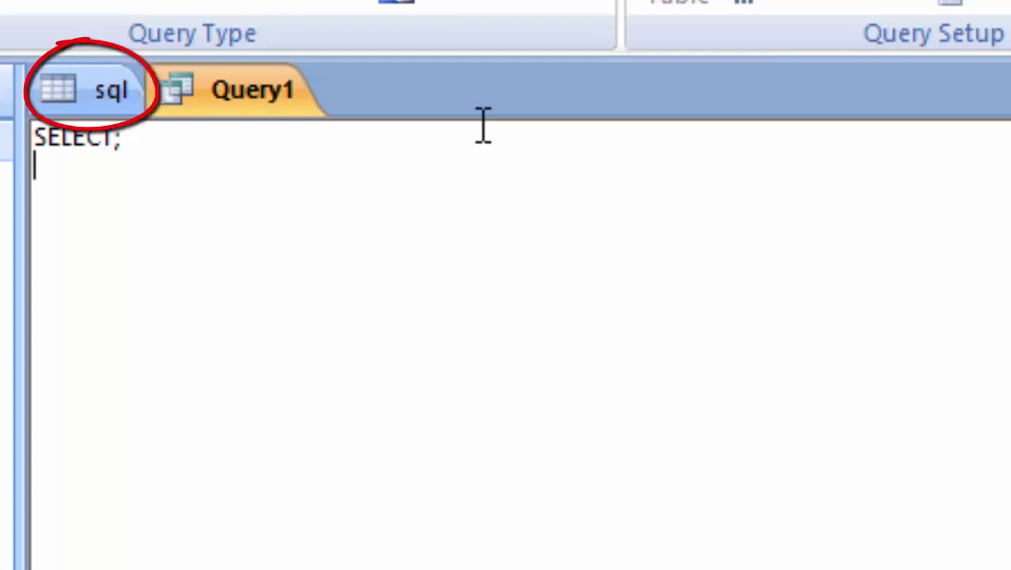
# Write SELECT followed by sql.productname, sql.price and sql.unit, each on its own line
pyautogui.click(243, 106)
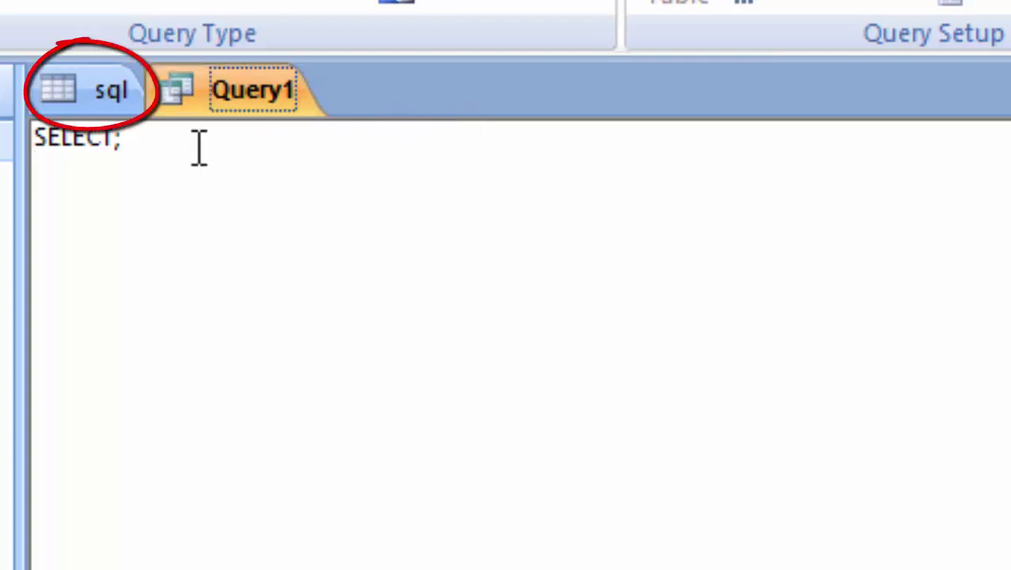
pyautogui.click(168, 150)
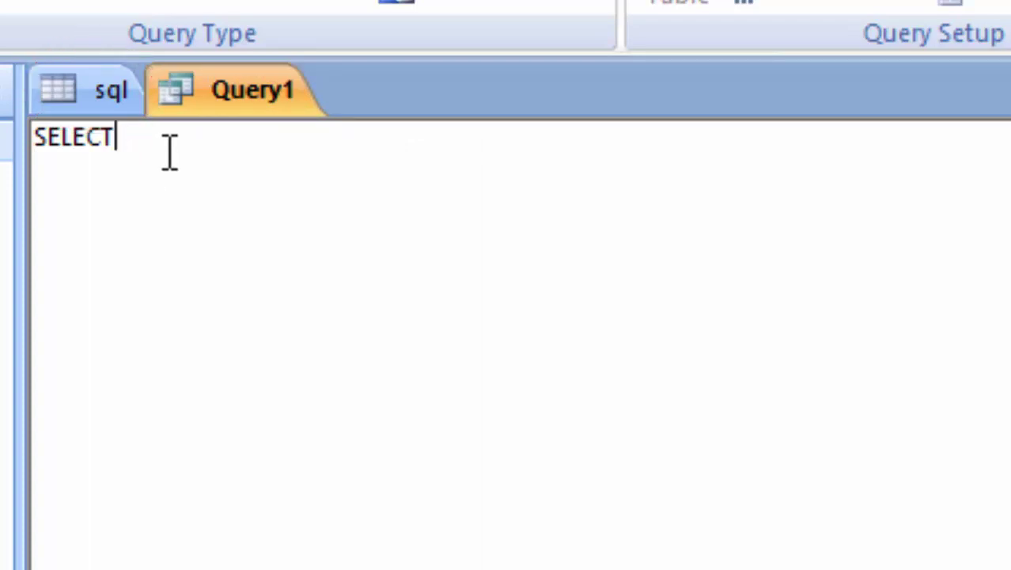
pyautogui.press('Return')
pyautogui.write('sql')
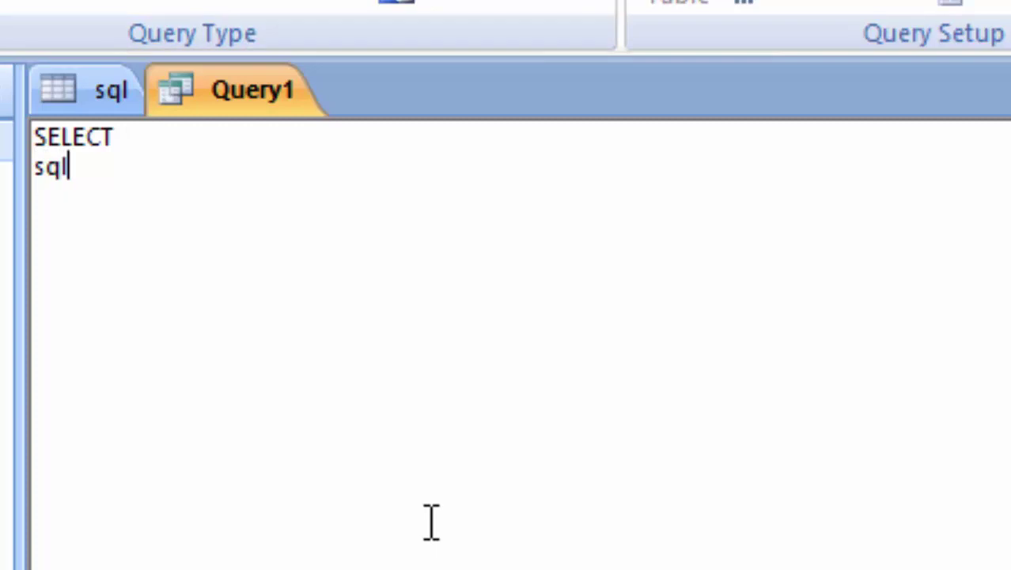
pyautogui.write('.')
pyautogui.write('p')
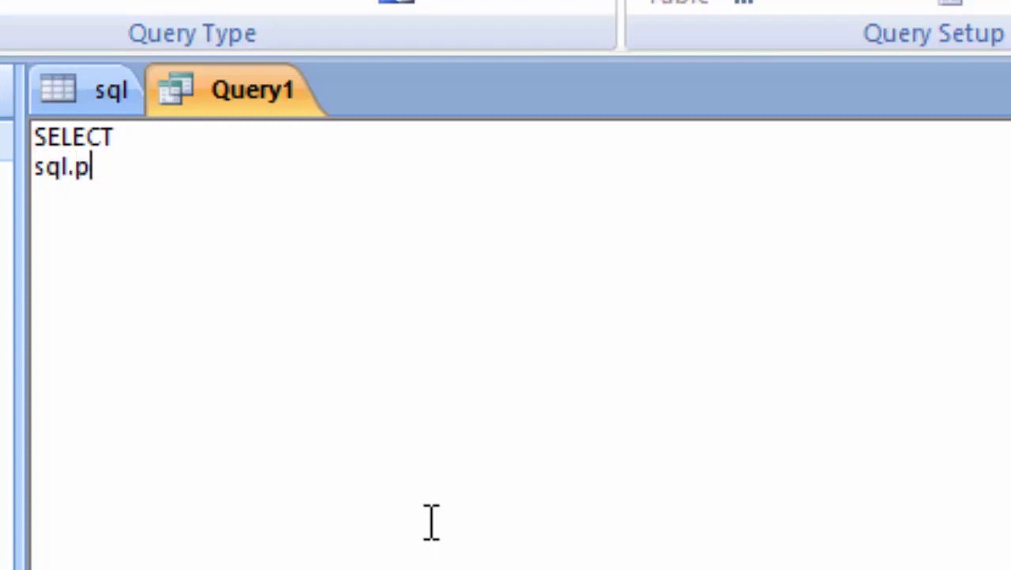
pyautogui.write('r')
pyautogui.write('oduct')
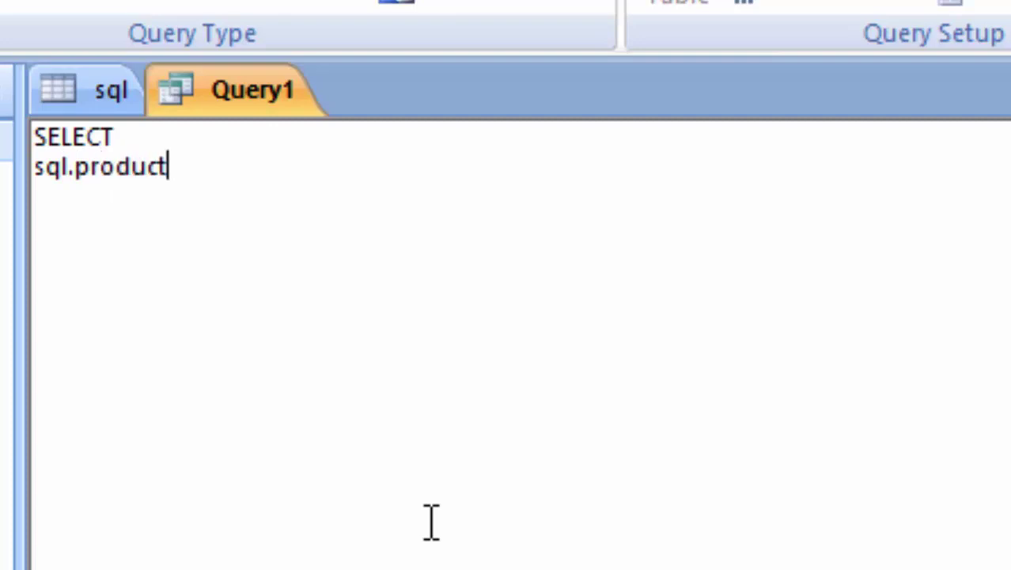
pyautogui.write('name')
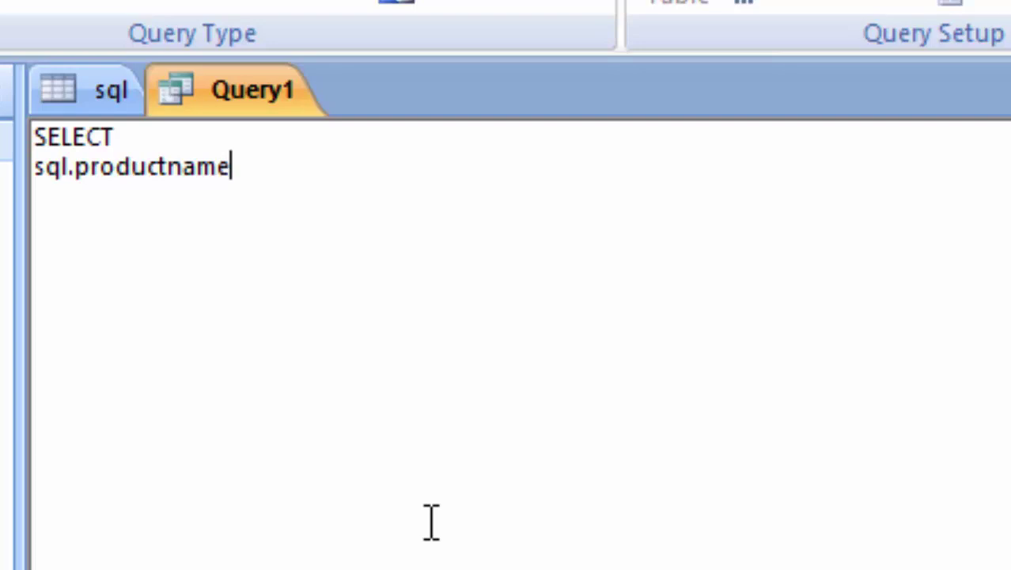
pyautogui.write(',')
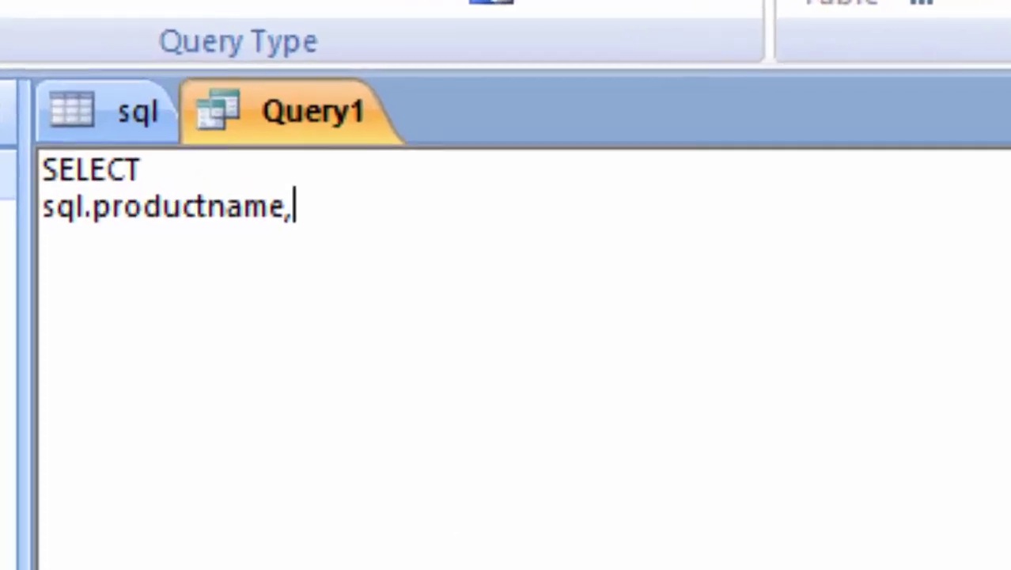
pyautogui.press('Return')
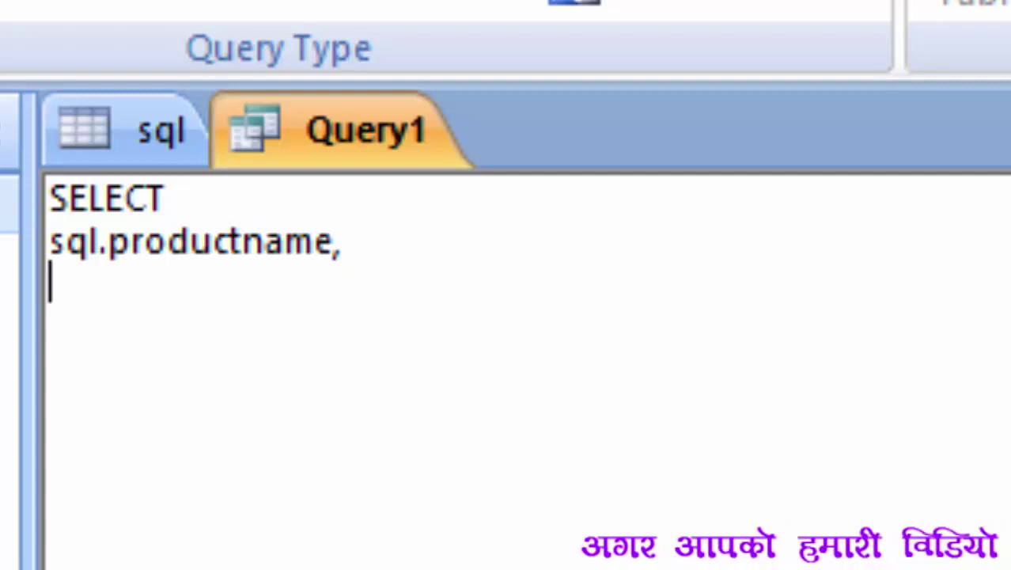
pyautogui.write('sq')
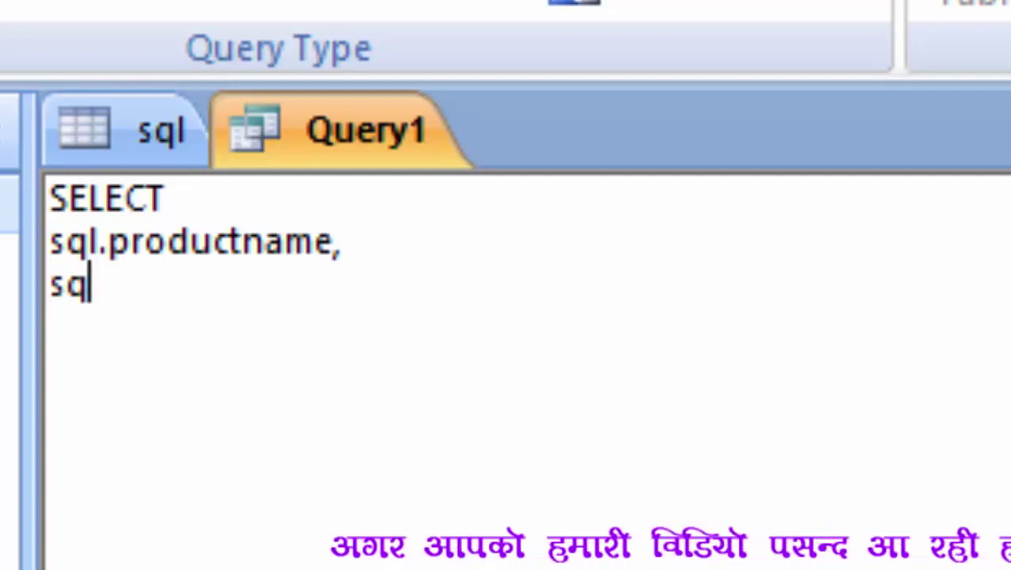
pyautogui.write('l.')
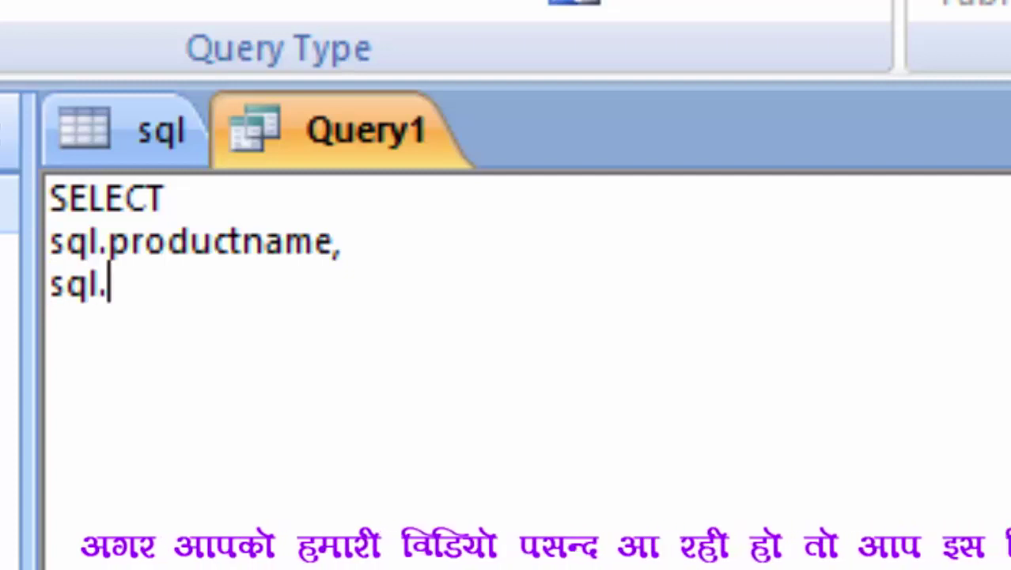
pyautogui.write('pr')
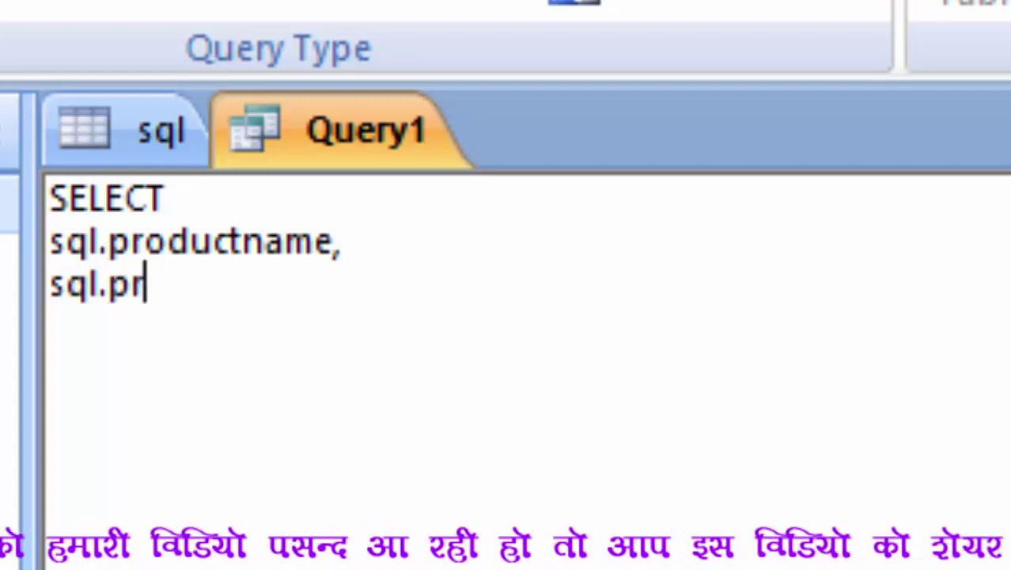
pyautogui.write('ice')
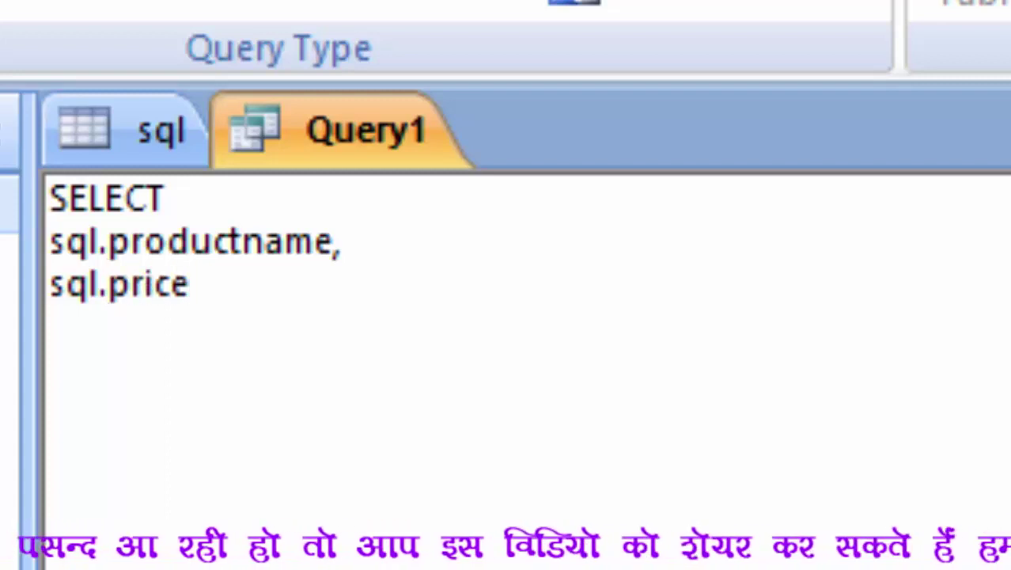
pyautogui.write(',')
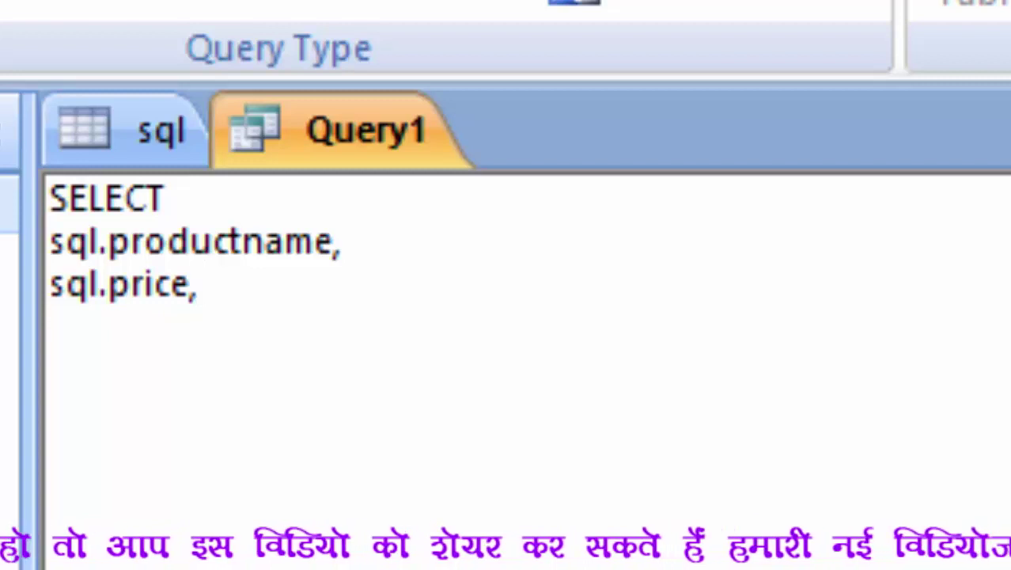
pyautogui.press('Return')
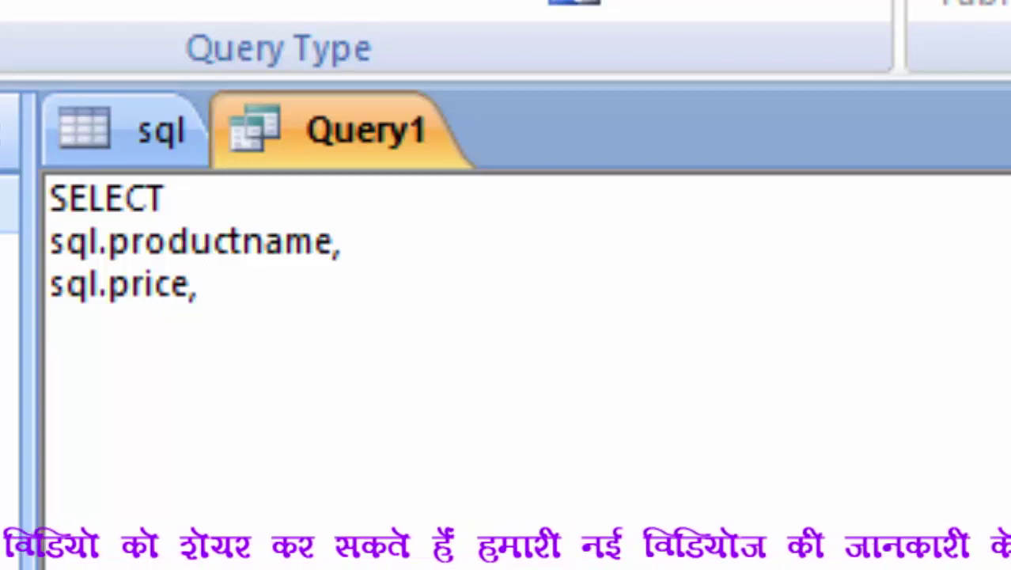
pyautogui.write('sq')
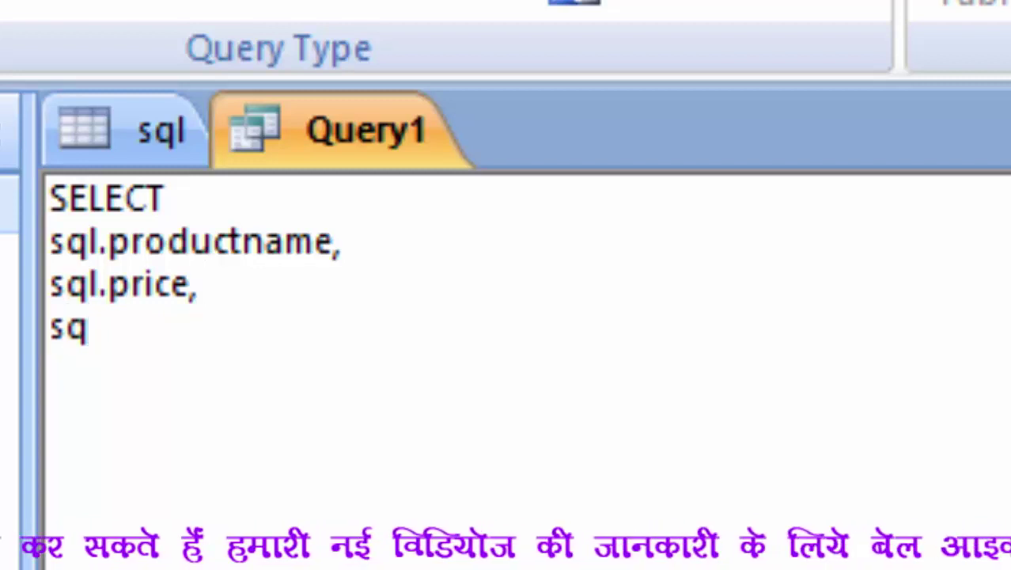
pyautogui.write('l.u')
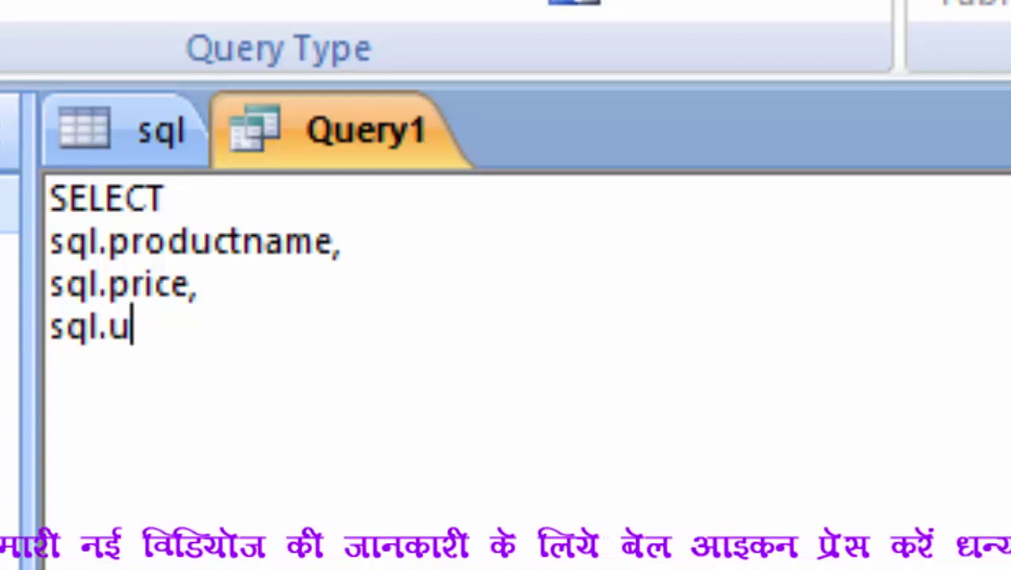
pyautogui.write('nit')
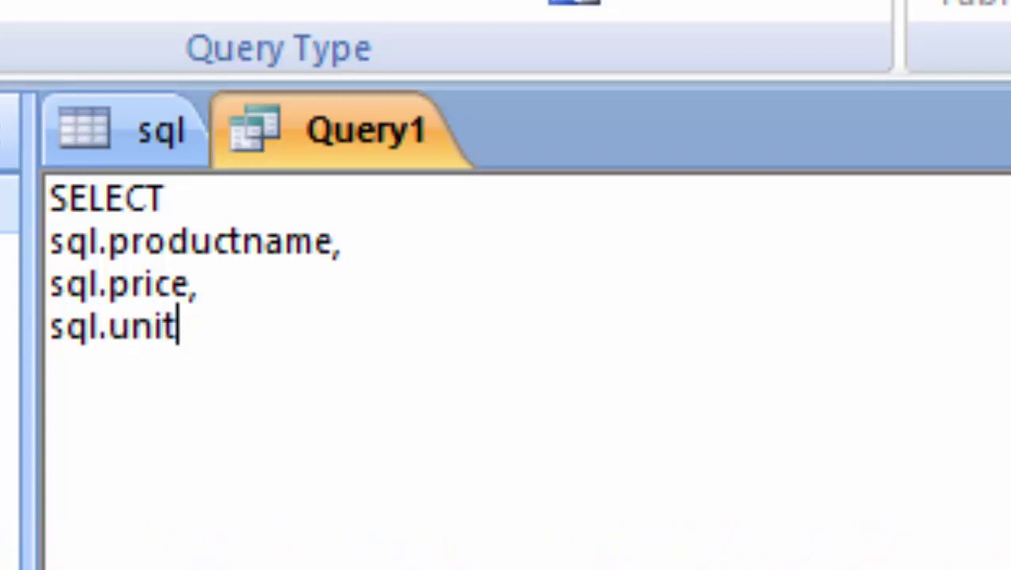
pyautogui.write(',')
pyautogui.press('Return')
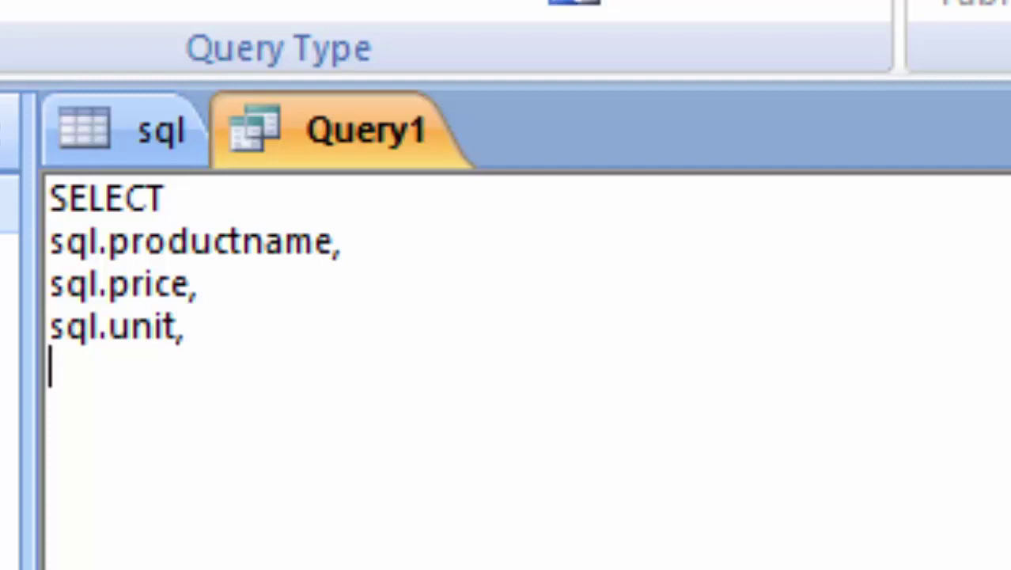
# Add the computed column sum(price*unit) As [total], correcting its spacing and bracket
pyautogui.write('sum')
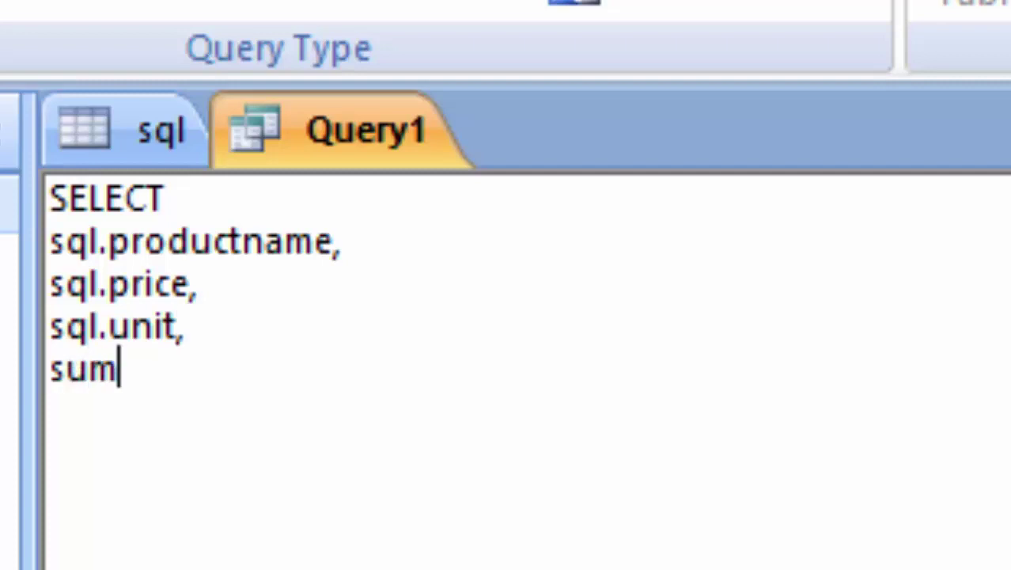
pyautogui.write('(')
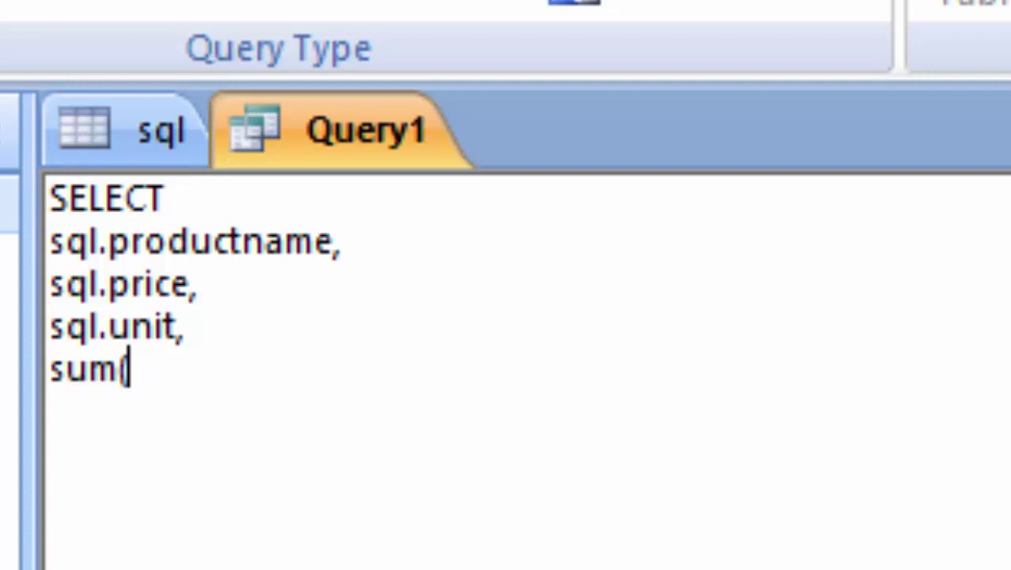
pyautogui.write('pr')
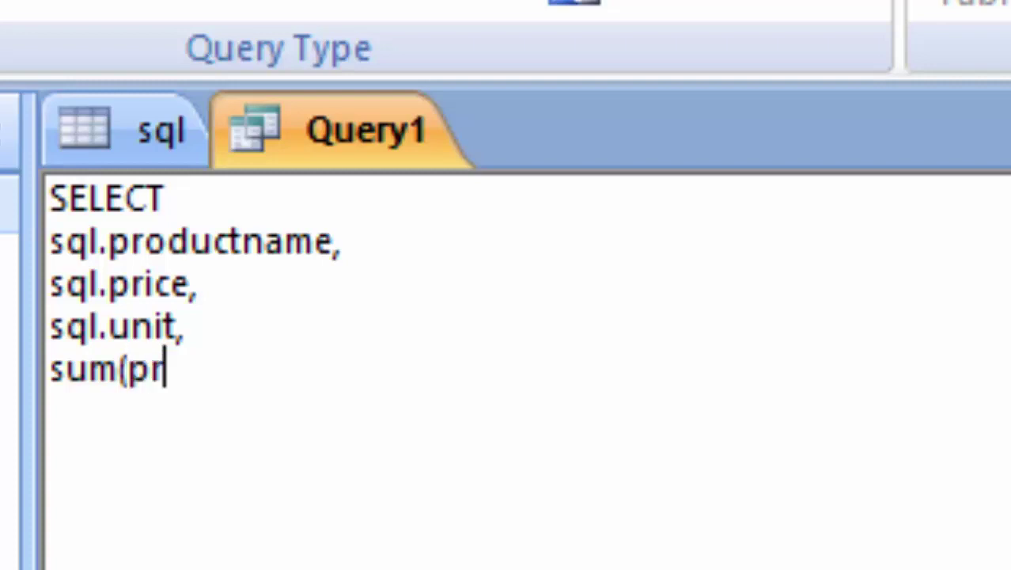
pyautogui.write('ice')
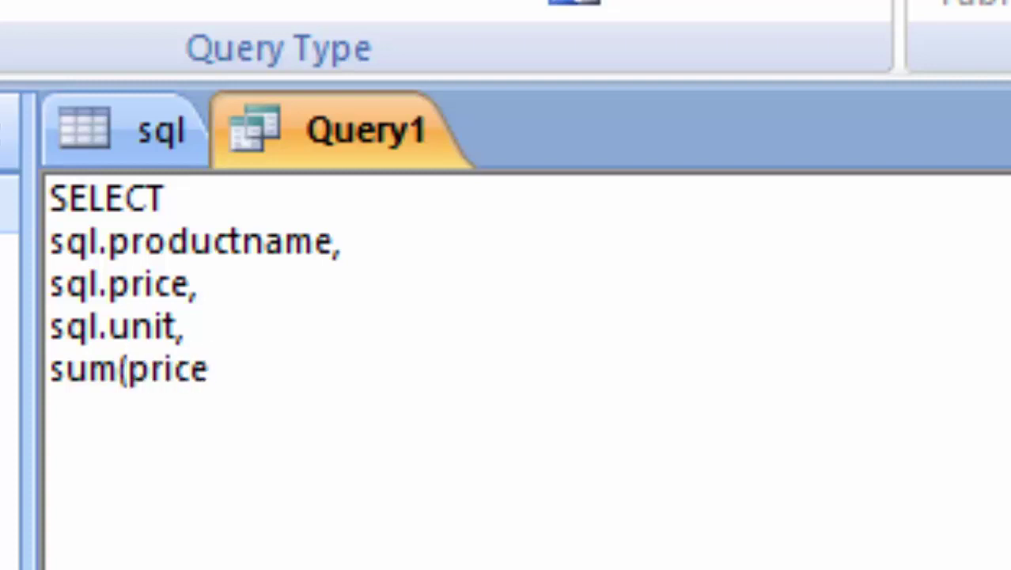
pyautogui.write('*un')
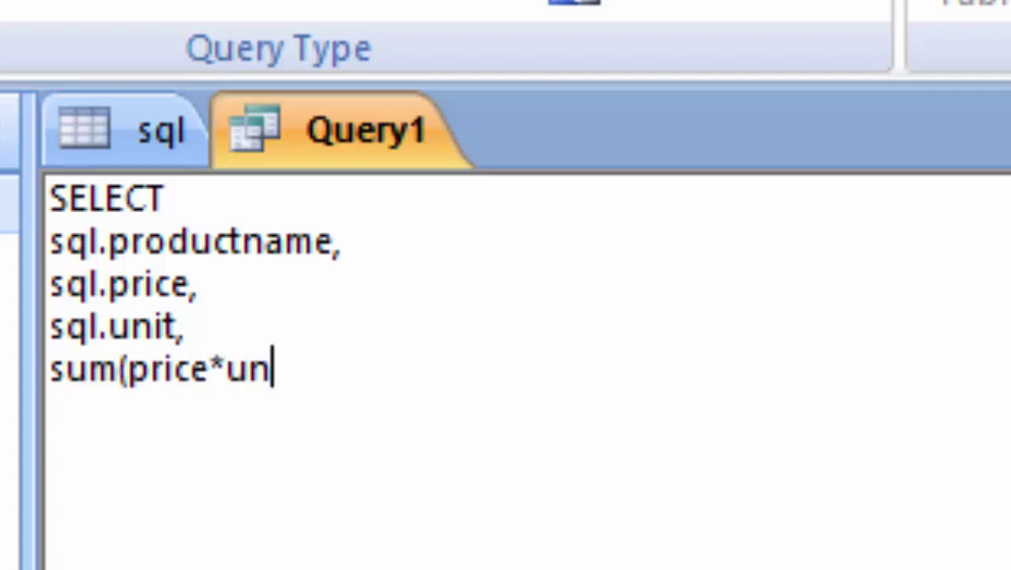
pyautogui.write('it')
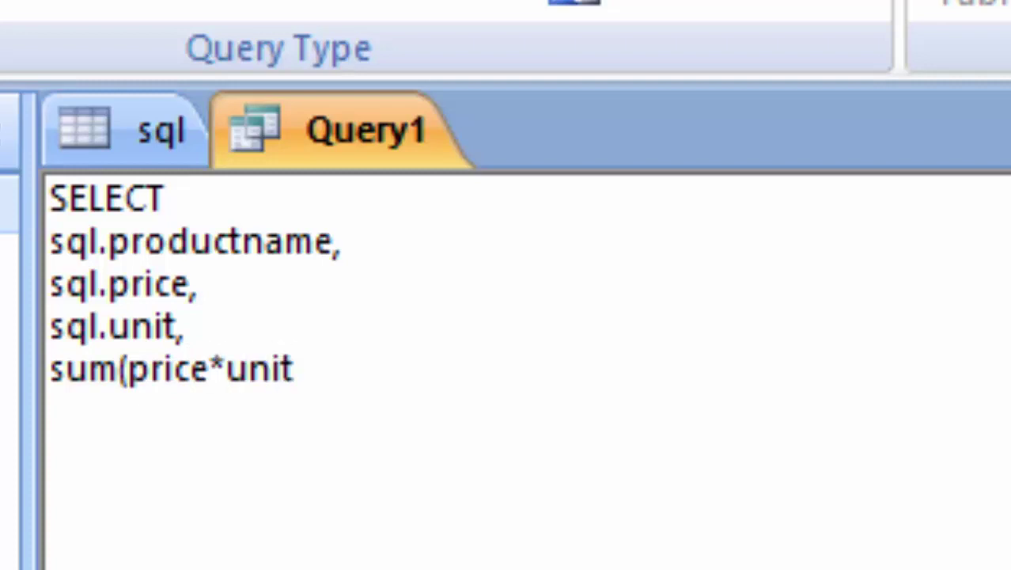
pyautogui.write(')')
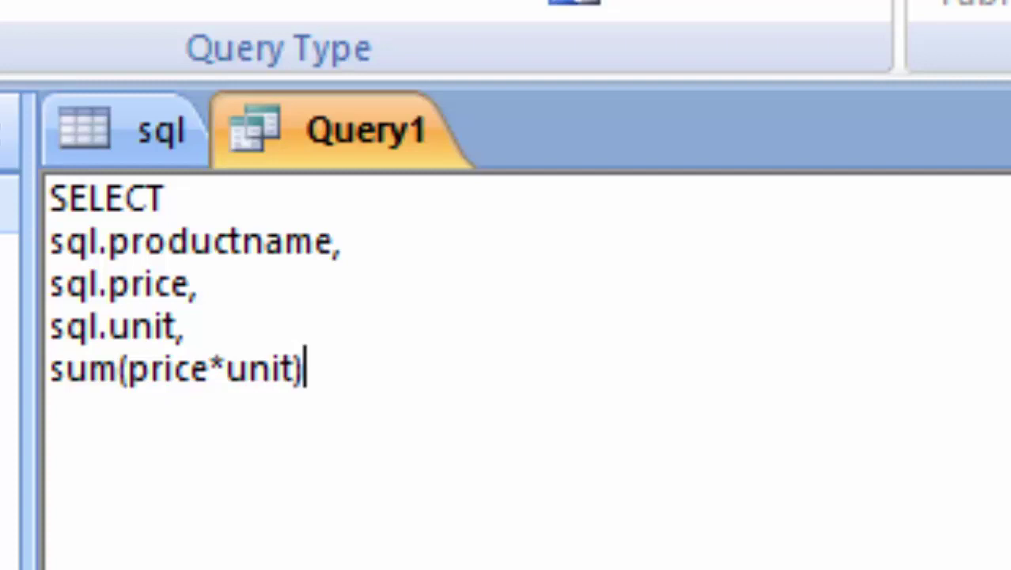
pyautogui.write('A')
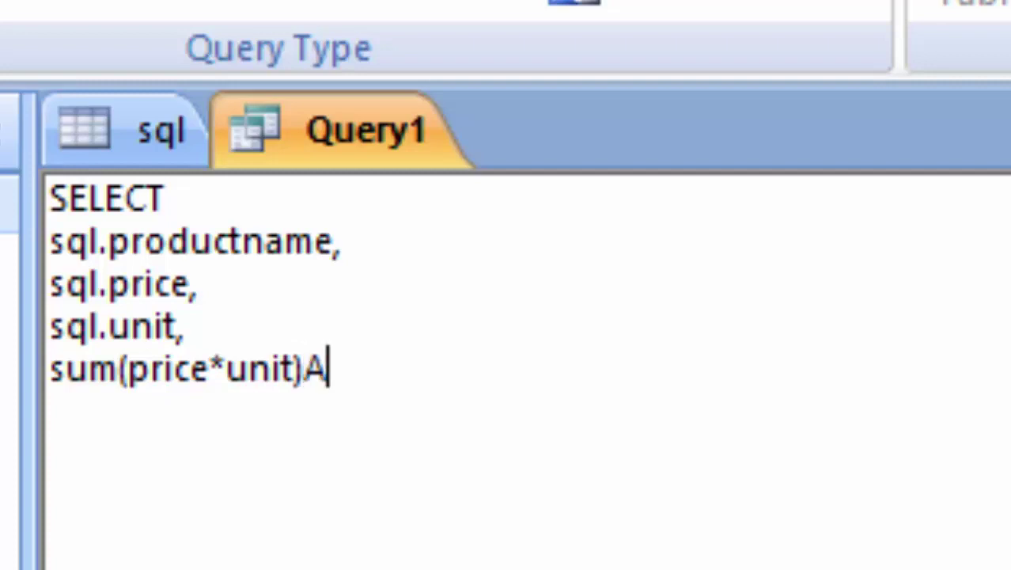
pyautogui.write('s')
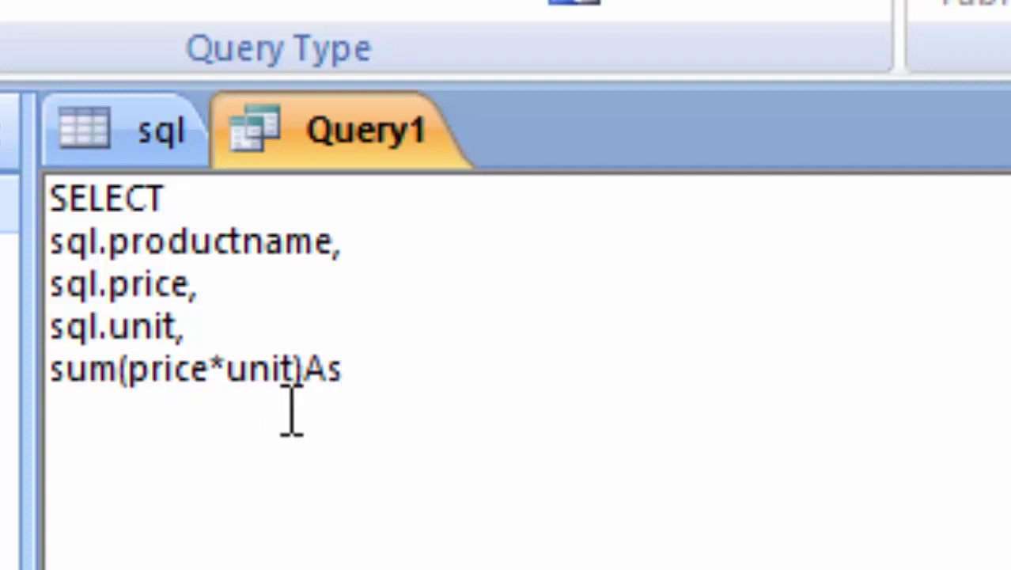
pyautogui.click(308, 332)
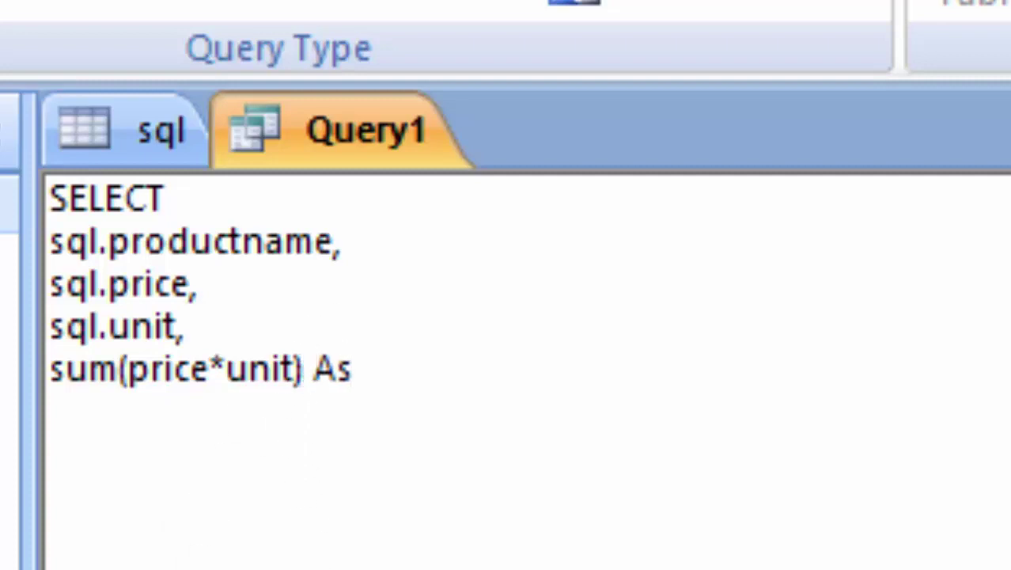
pyautogui.click(500, 378)
pyautogui.write('tot')
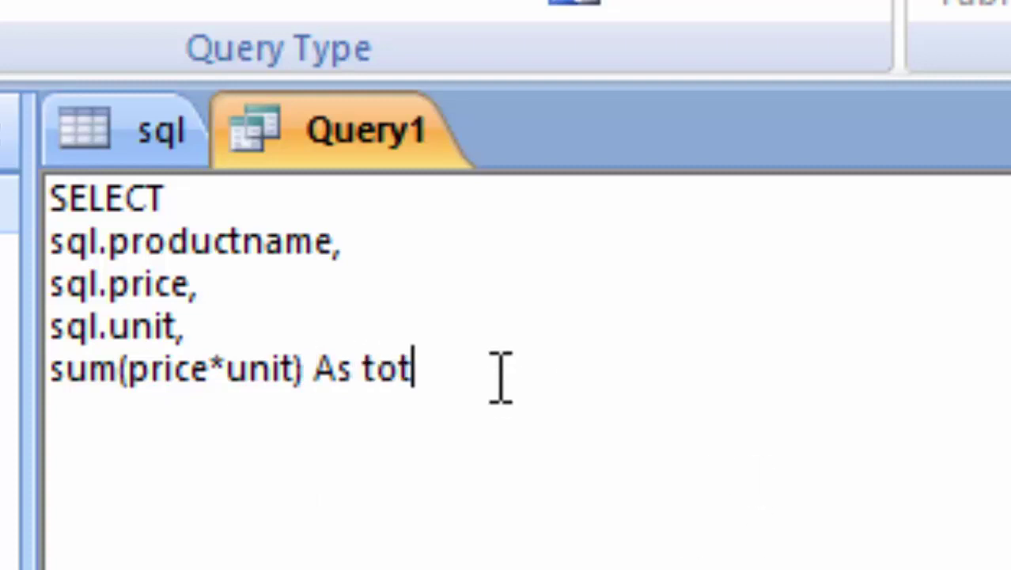
pyautogui.write('al')
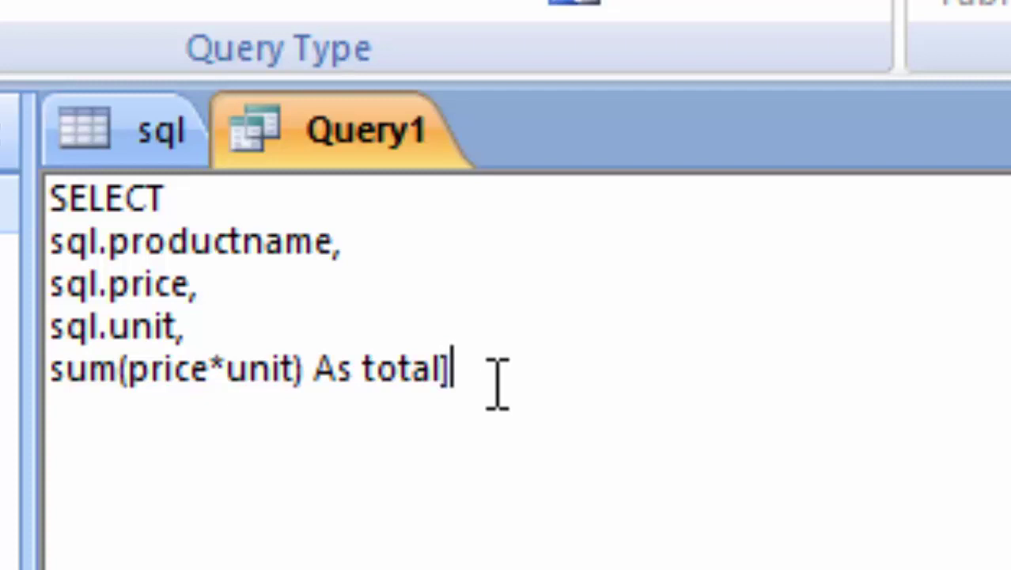
pyautogui.click(355, 370)
pyautogui.click(363, 369)
pyautogui.write('[')
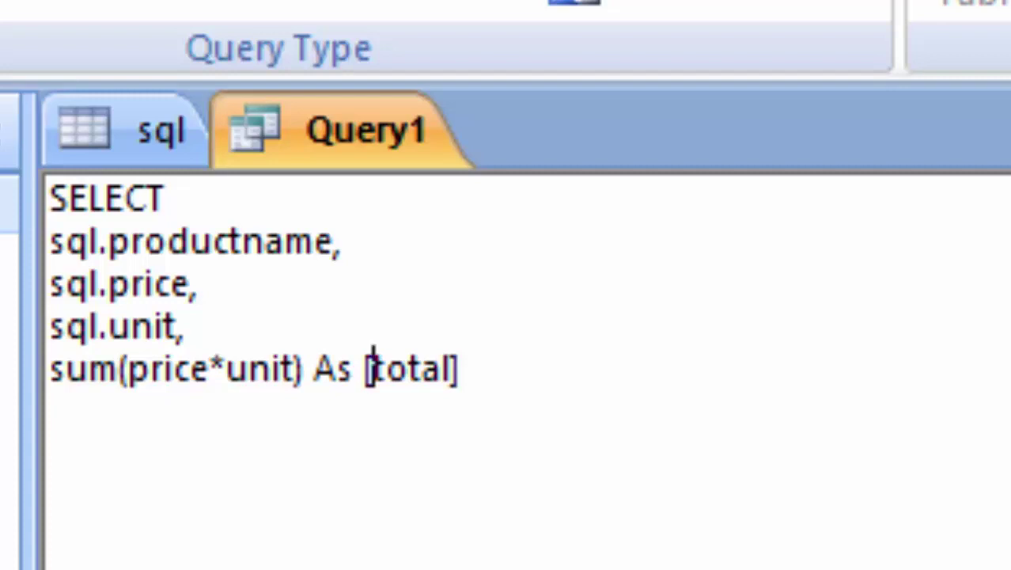
pyautogui.click(609, 358)
pyautogui.press('Return')
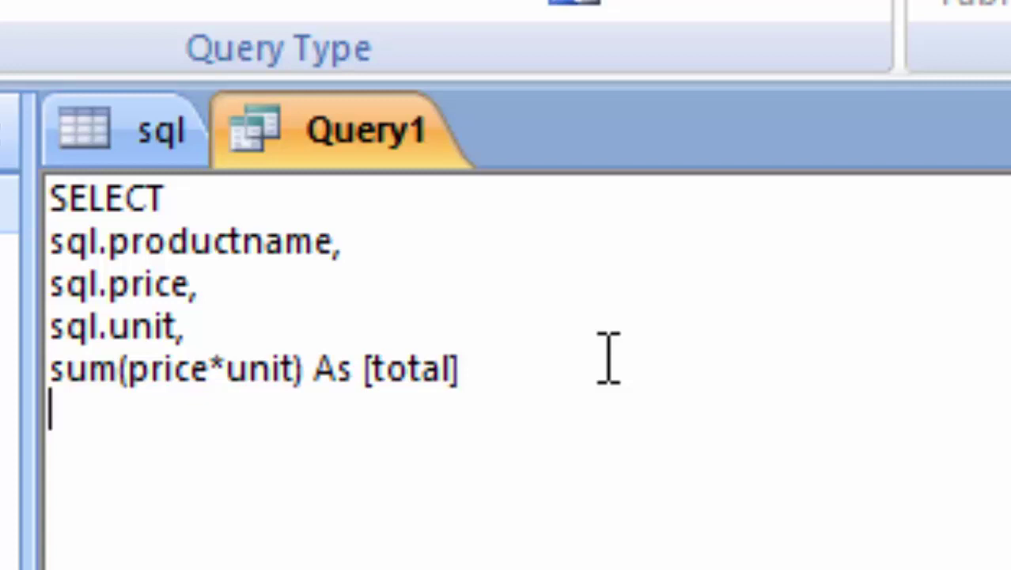
# Add FROM sql and GROUP By sql.productname, sql.price on separate lines
pyautogui.write('F')
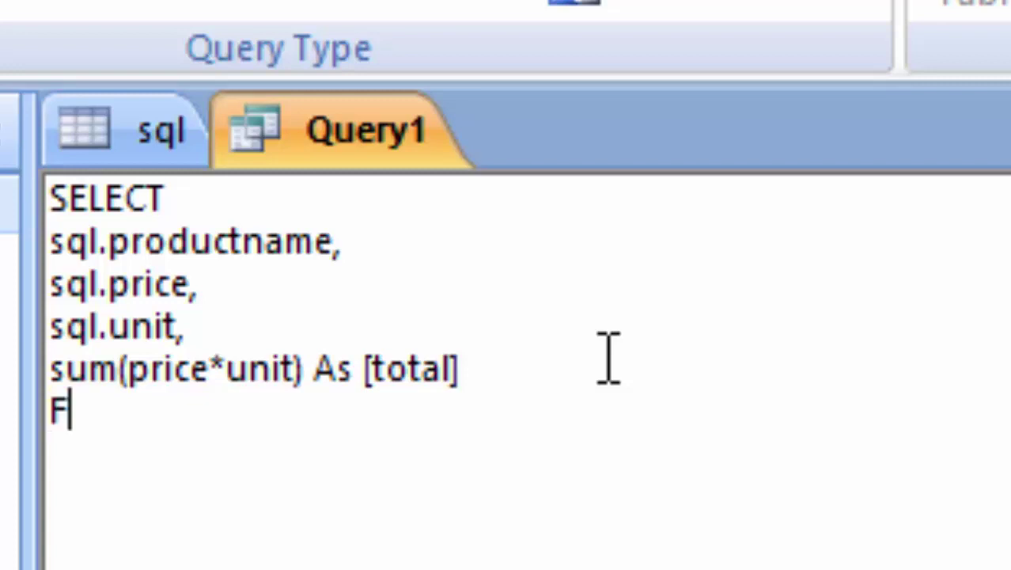
pyautogui.write('ROM')
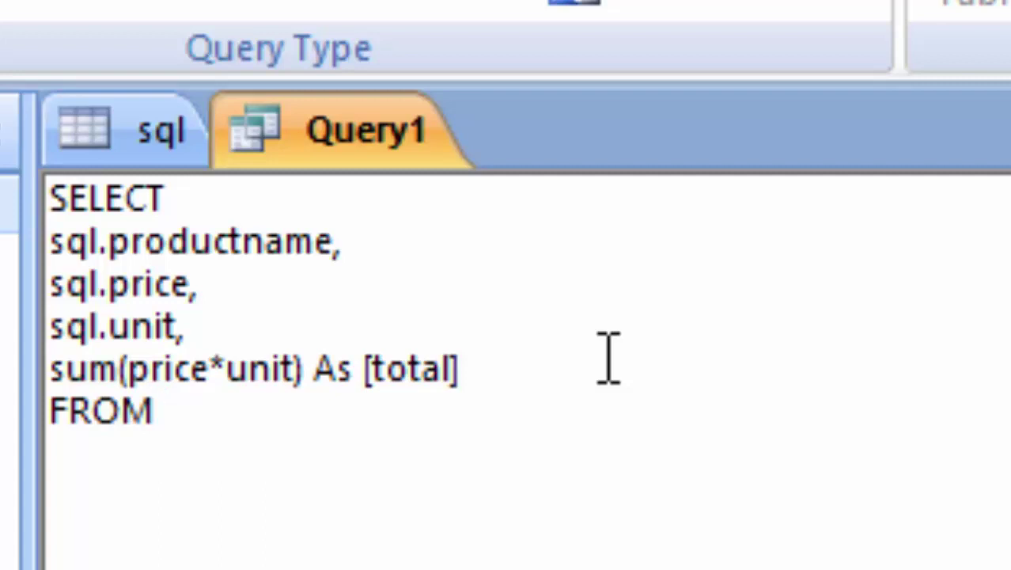
pyautogui.write(' sq')
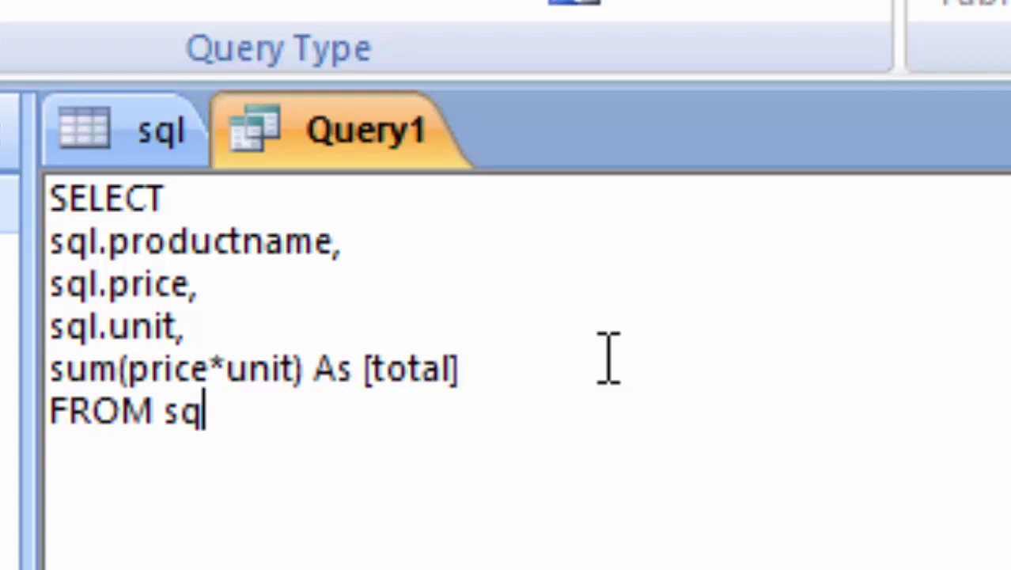
pyautogui.write('l')
pyautogui.press('Return')
pyautogui.write('G')
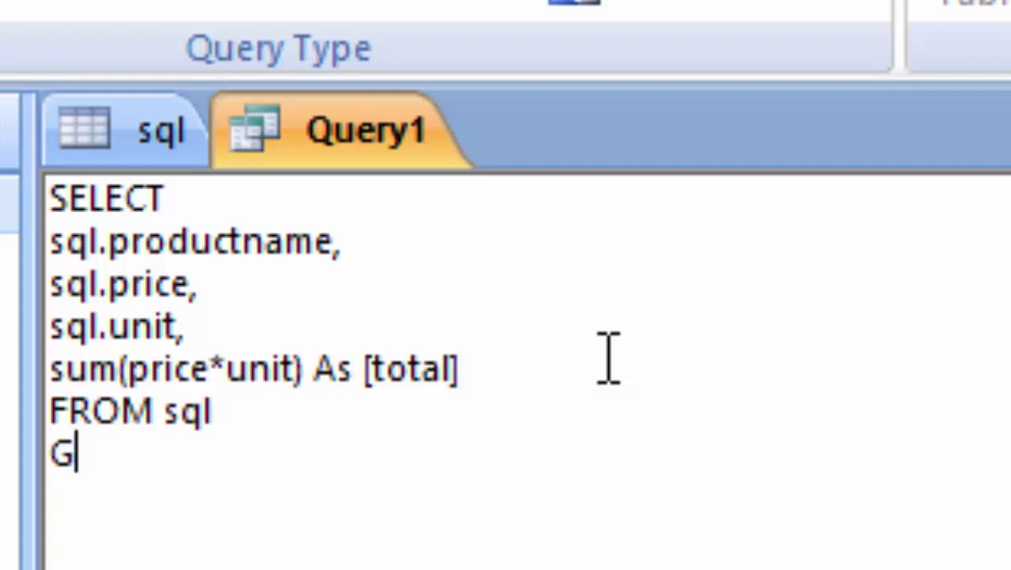
pyautogui.write('ROUP ')
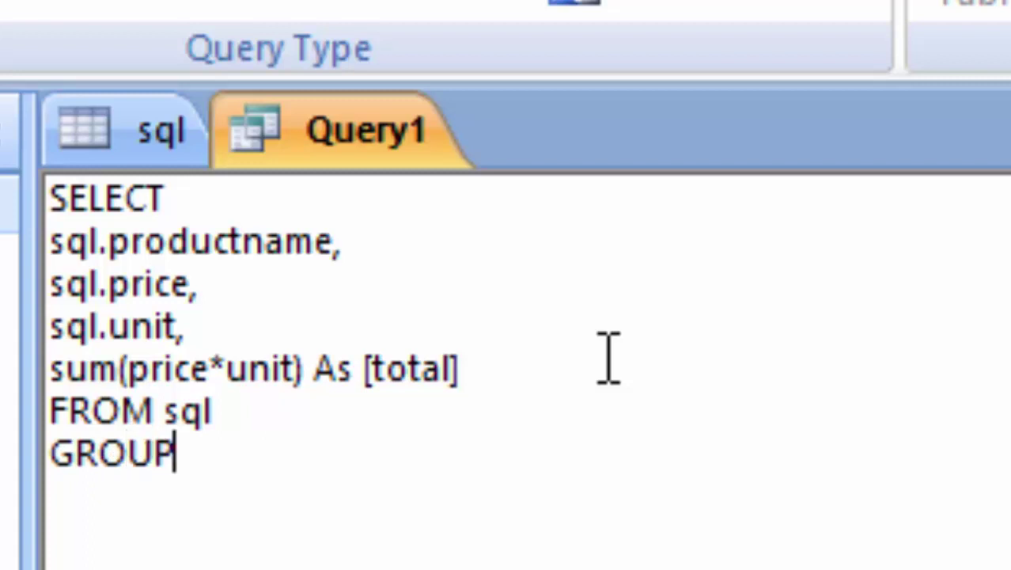
pyautogui.write('B')
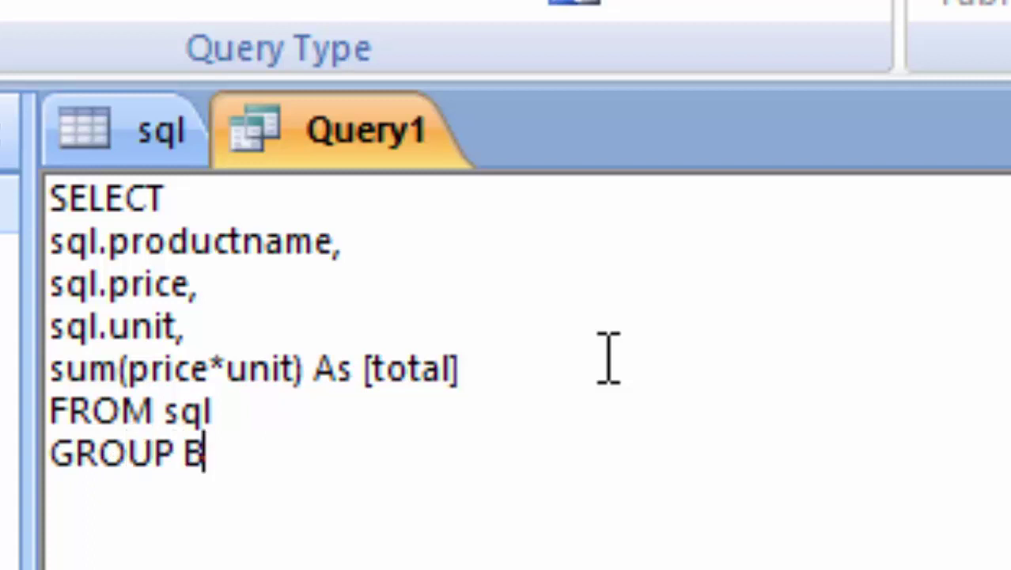
pyautogui.write('y')
pyautogui.press('Return')
pyautogui.write('sql')
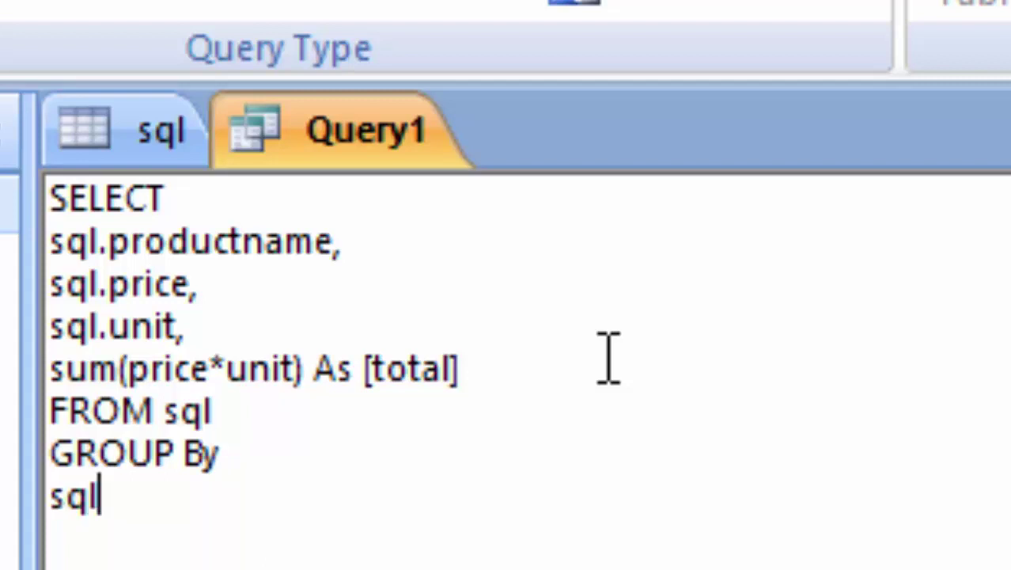
pyautogui.write('.p')
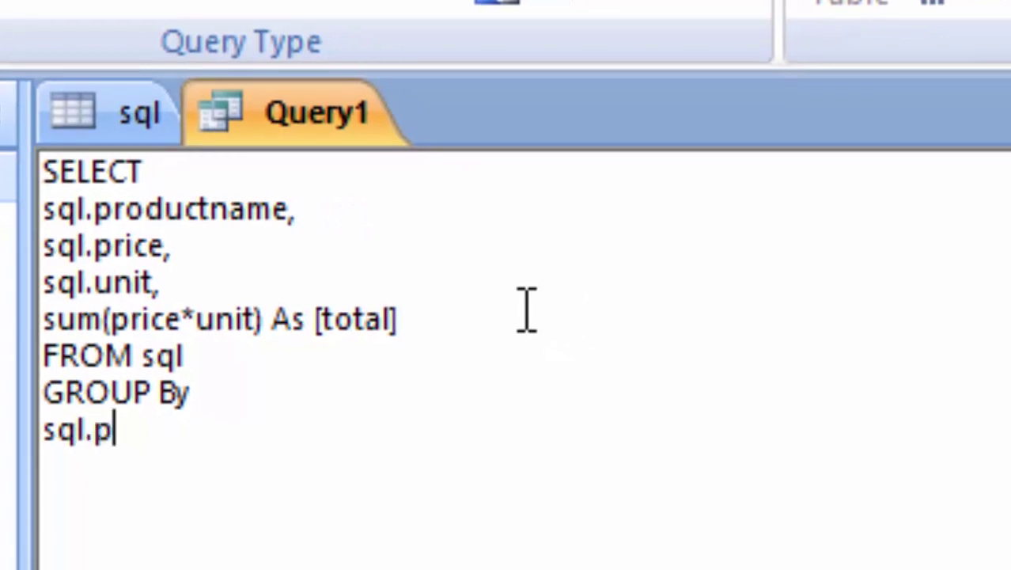
pyautogui.write('rodu')
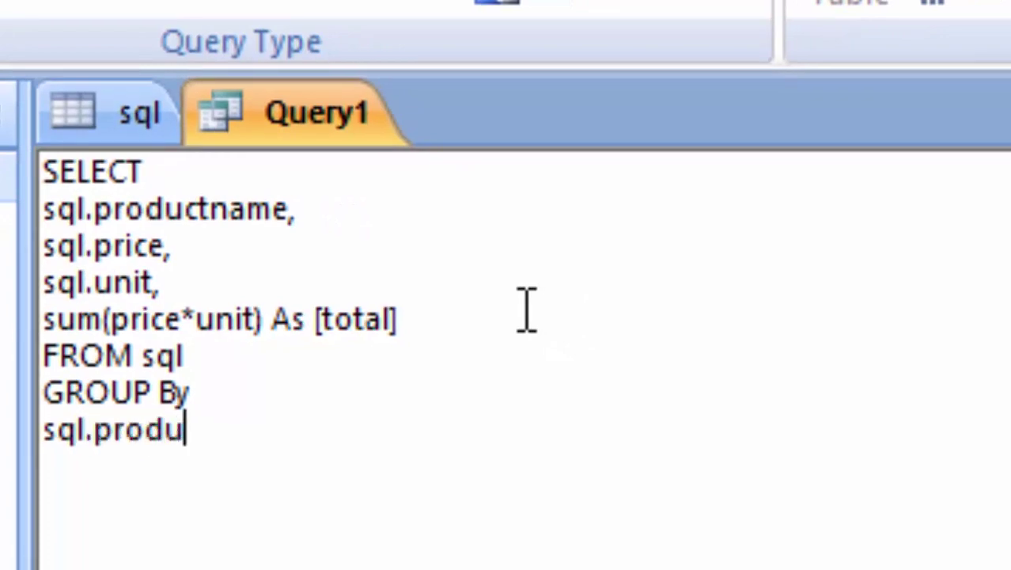
pyautogui.write('ctnam')
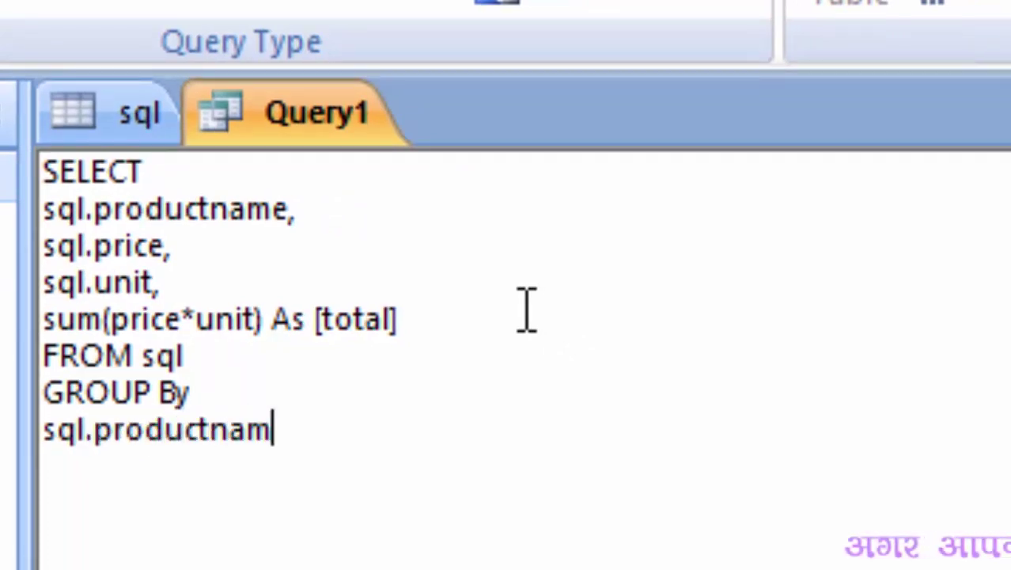
pyautogui.write('e')
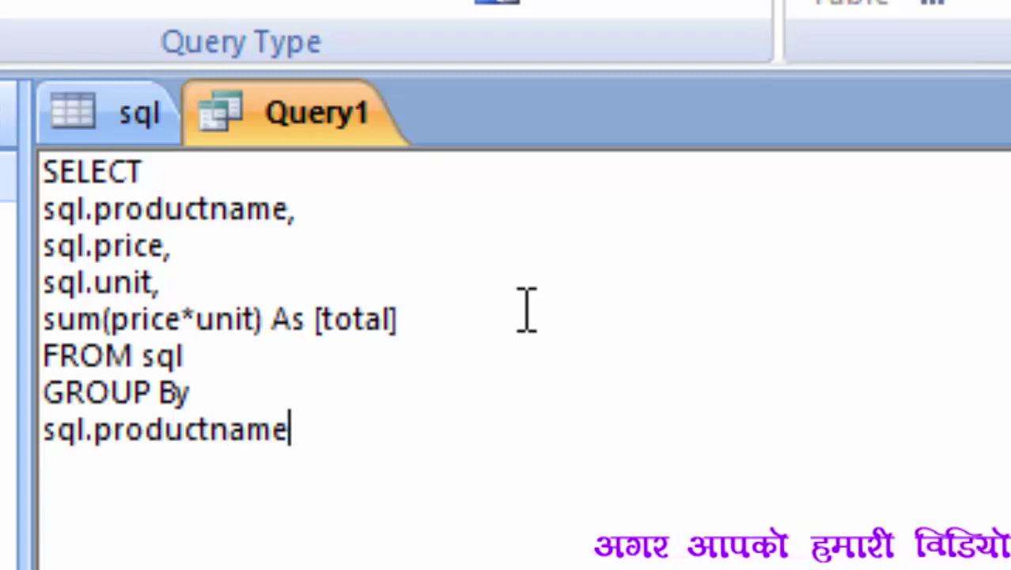
pyautogui.write(',')
pyautogui.press('Return')
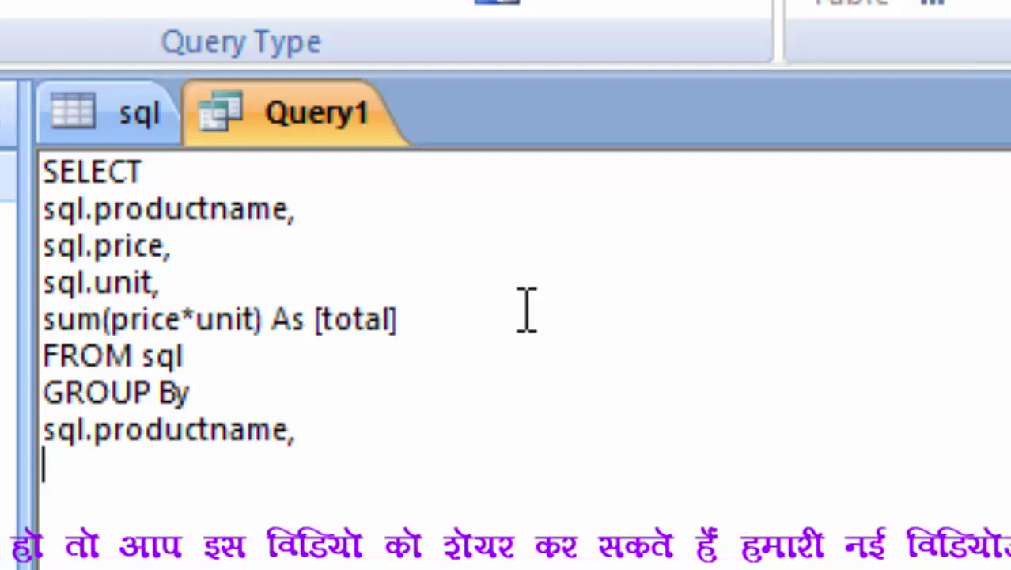
pyautogui.write('sql')
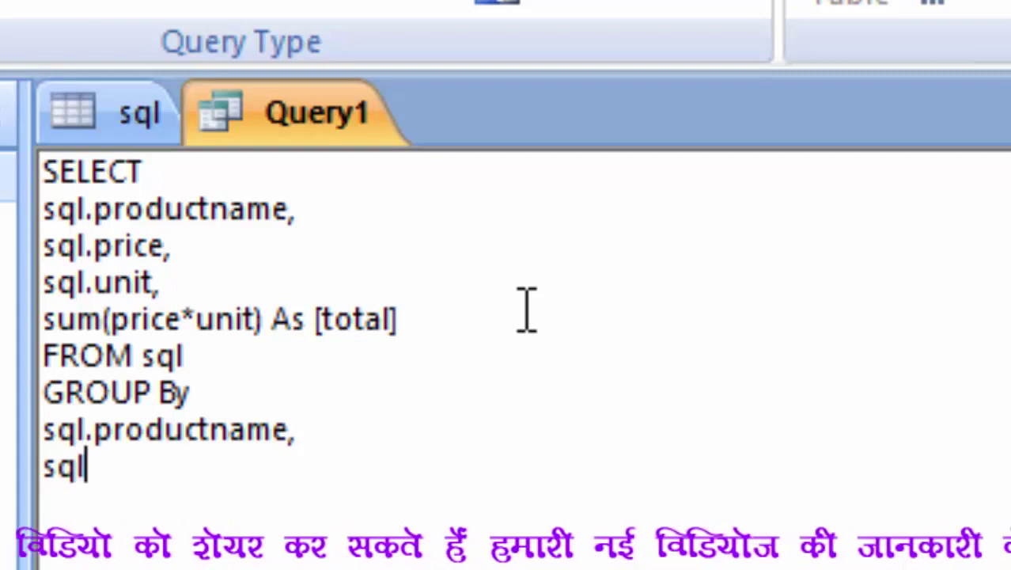
pyautogui.write('.pri')
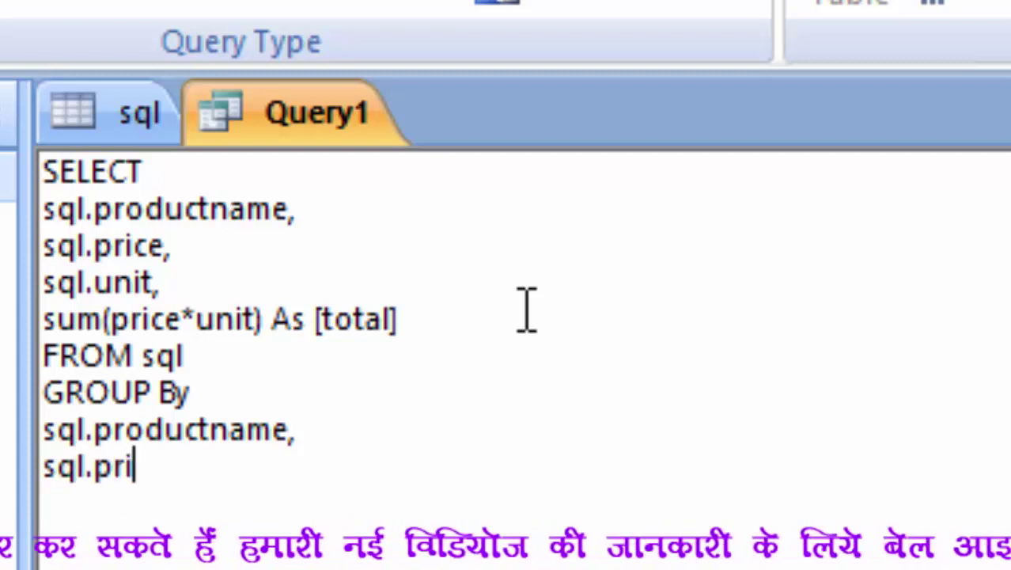
pyautogui.write('ce')
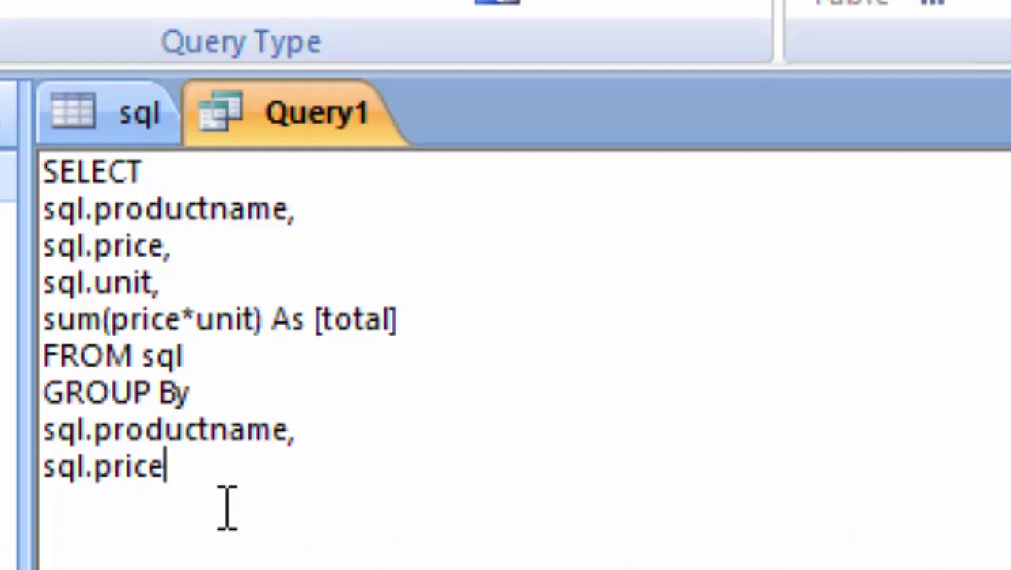
pyautogui.press('Return')
pyautogui.write('sql')
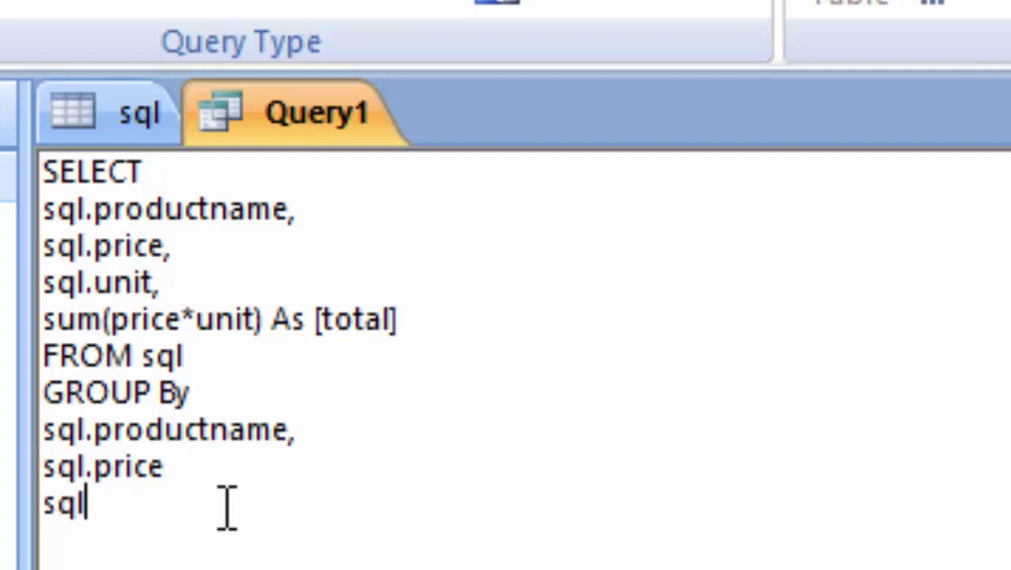
pyautogui.write('.')
# Capitalize Productname in both SELECT and GROUP By lines, then add sql.unit to the grouping
pyautogui.click(119, 119)
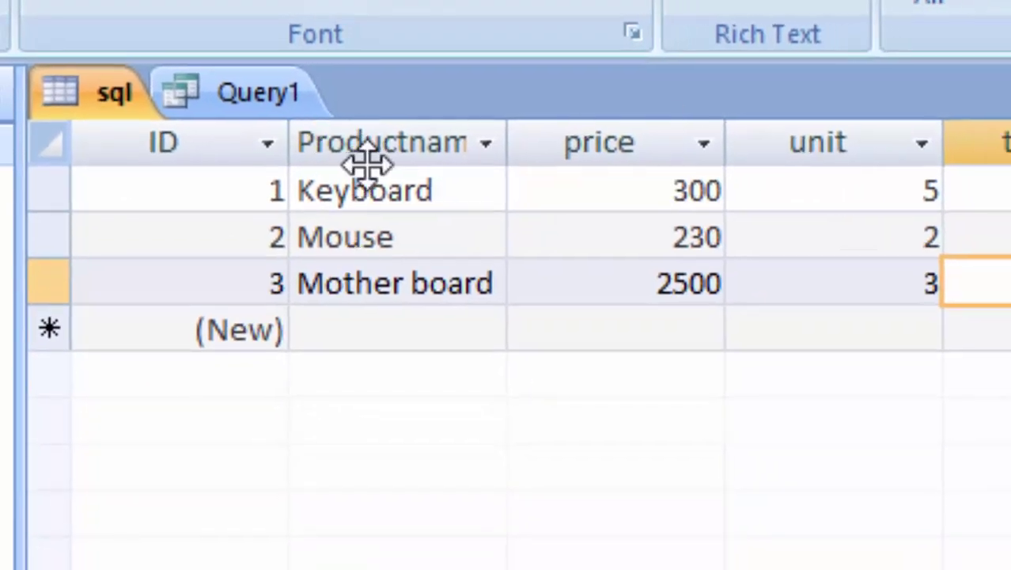
pyautogui.click(261, 99)
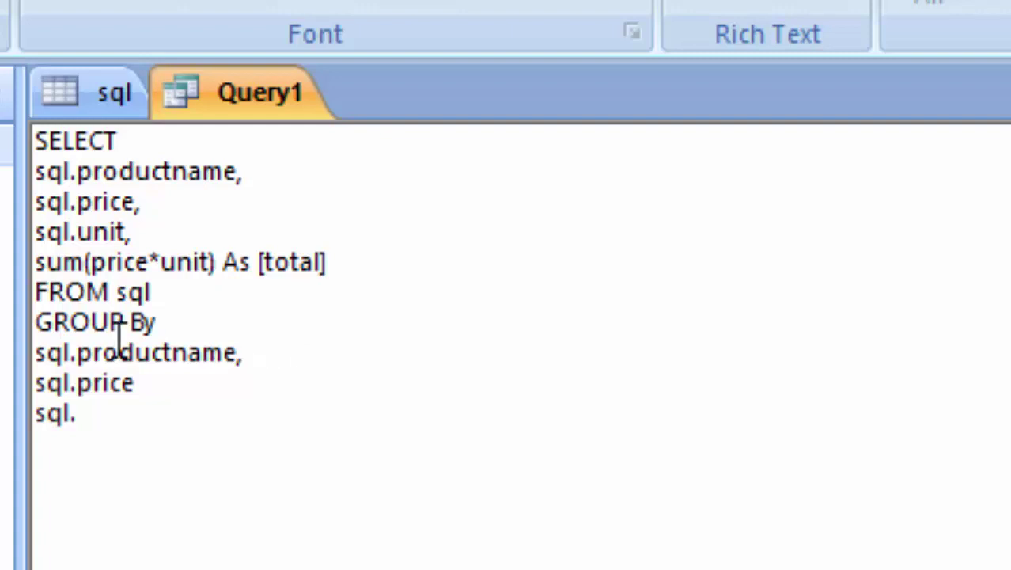
pyautogui.click(93, 171)
pyautogui.press('BackSpace')
pyautogui.write('P')
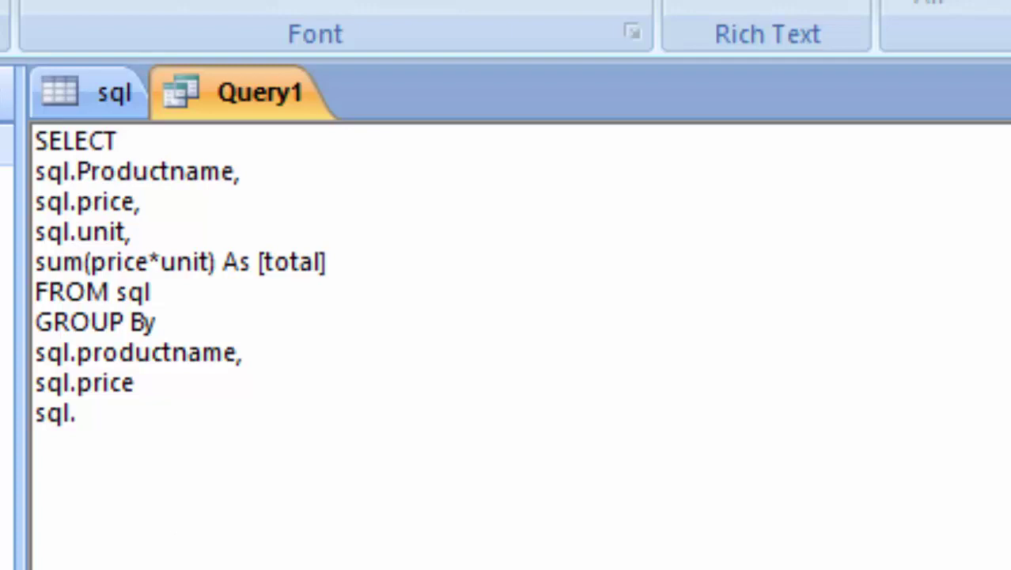
pyautogui.click(94, 352)
pyautogui.press('BackSpace')
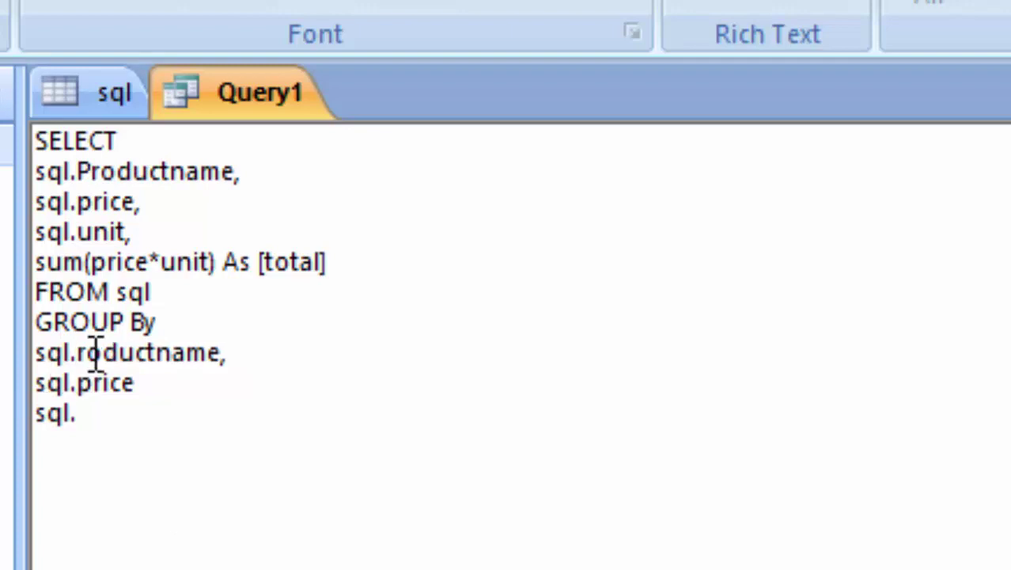
pyautogui.write('P')
pyautogui.click(158, 425)
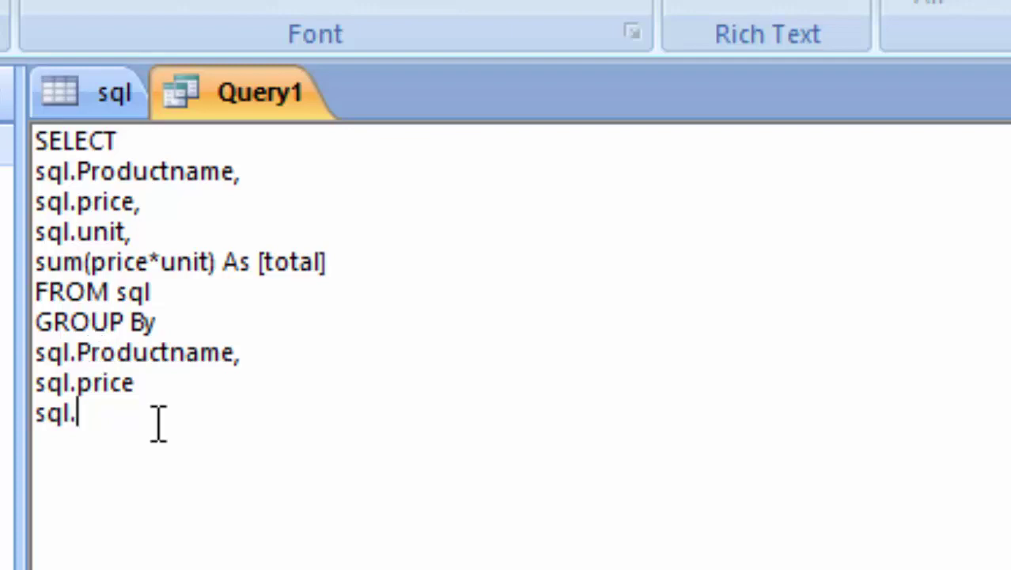
pyautogui.write('u')
pyautogui.write('nit')
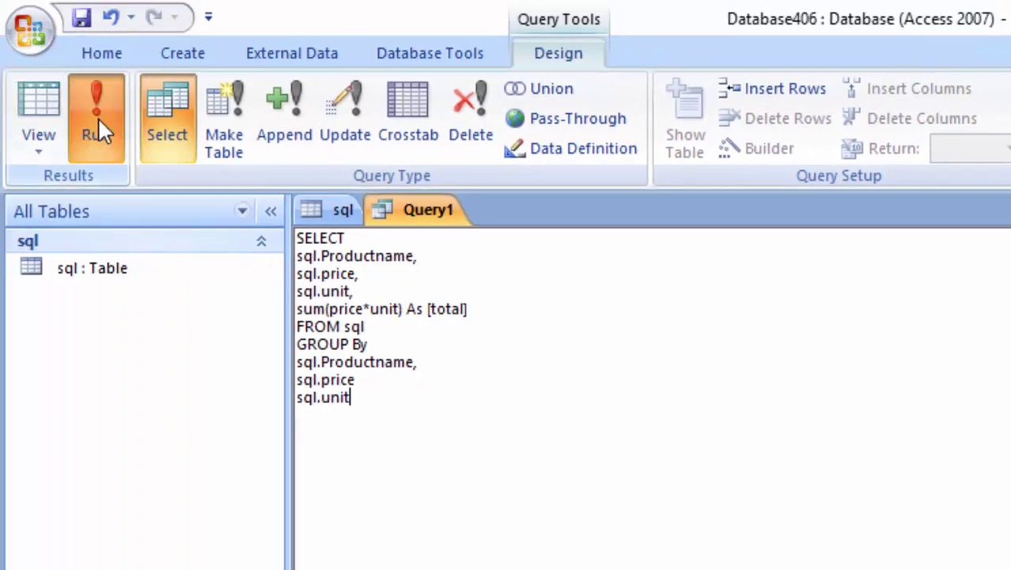
# Add the missing comma after sql.price and rerun the query, showing totals 1500, 7500, 460
pyautogui.click(99, 126)
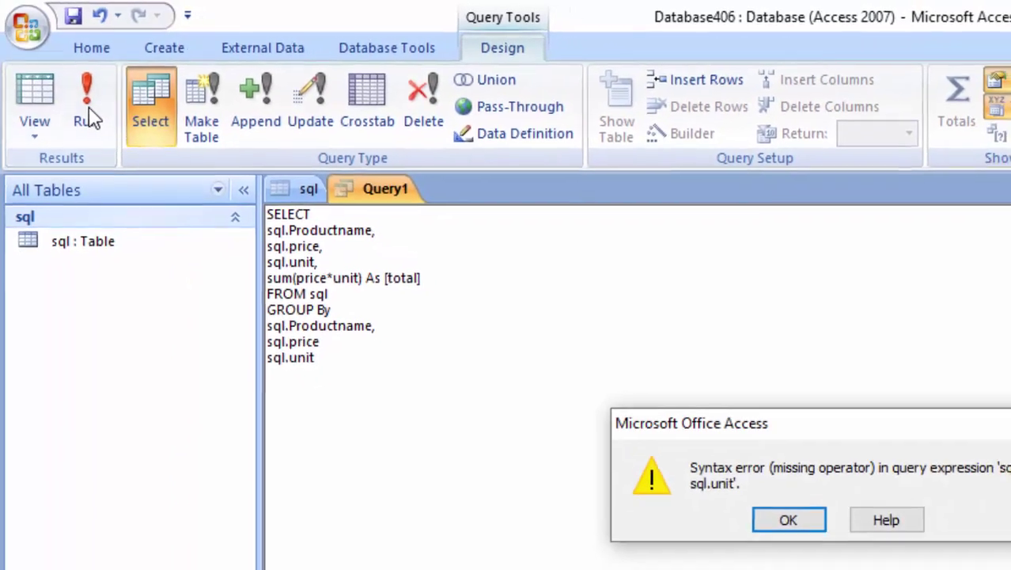
pyautogui.click(699, 460)
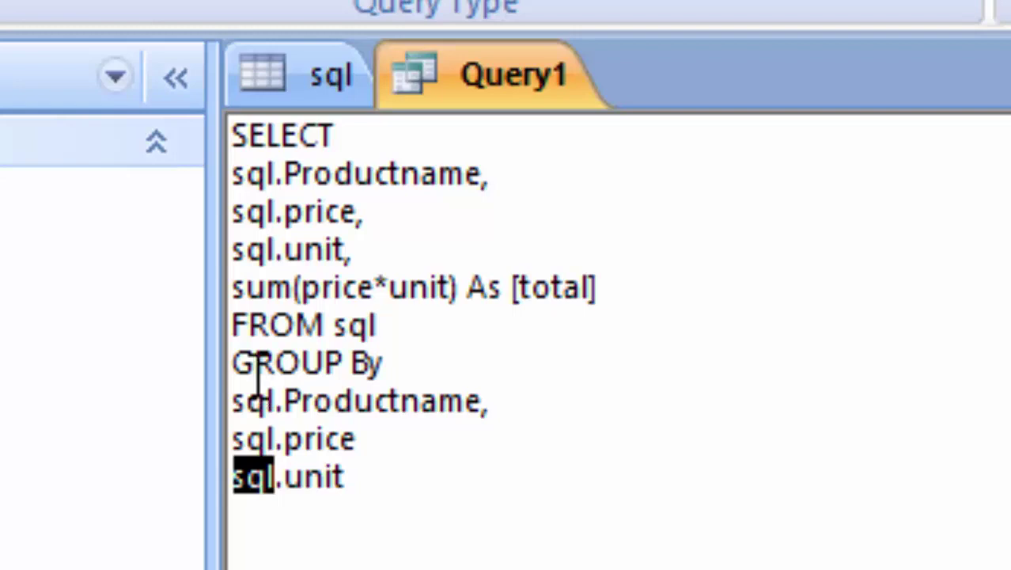
pyautogui.click(264, 383)
pyautogui.write(',')
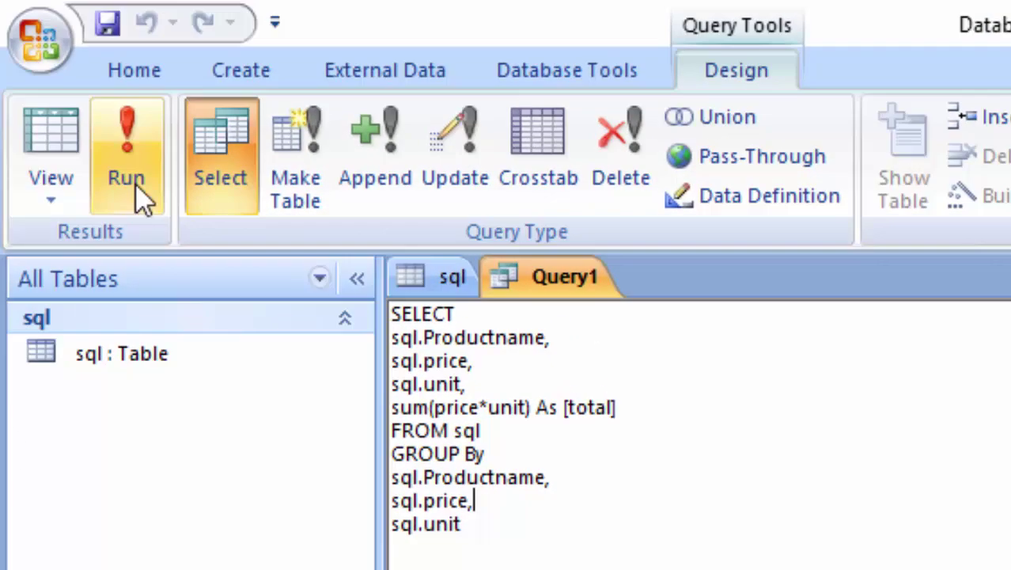
pyautogui.click(136, 190)
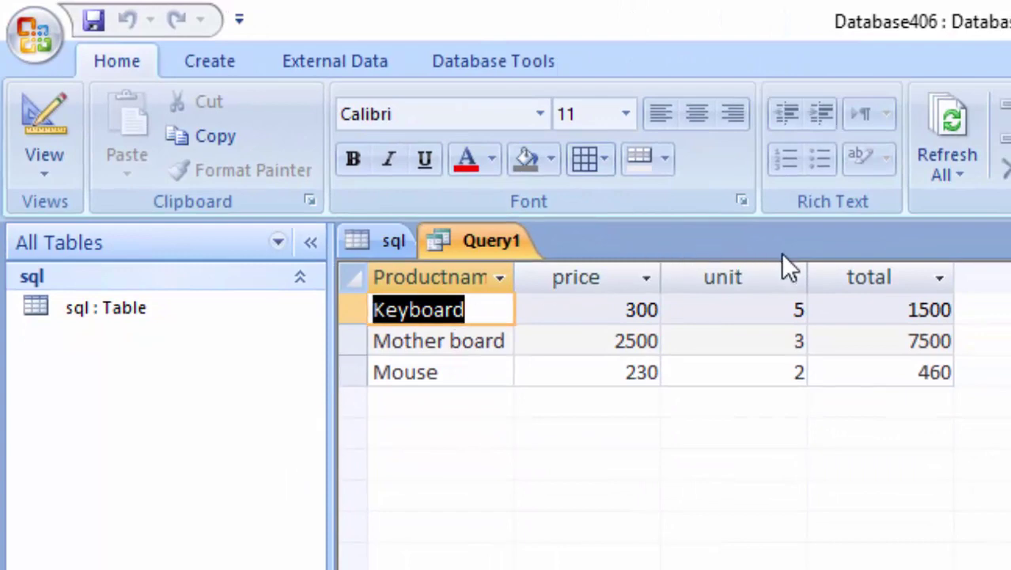
# Add sql records Wireless Keyboard 670/6, HDD 6700/3 and SSD 600/2, then return to Query1
pyautogui.click(372, 239)
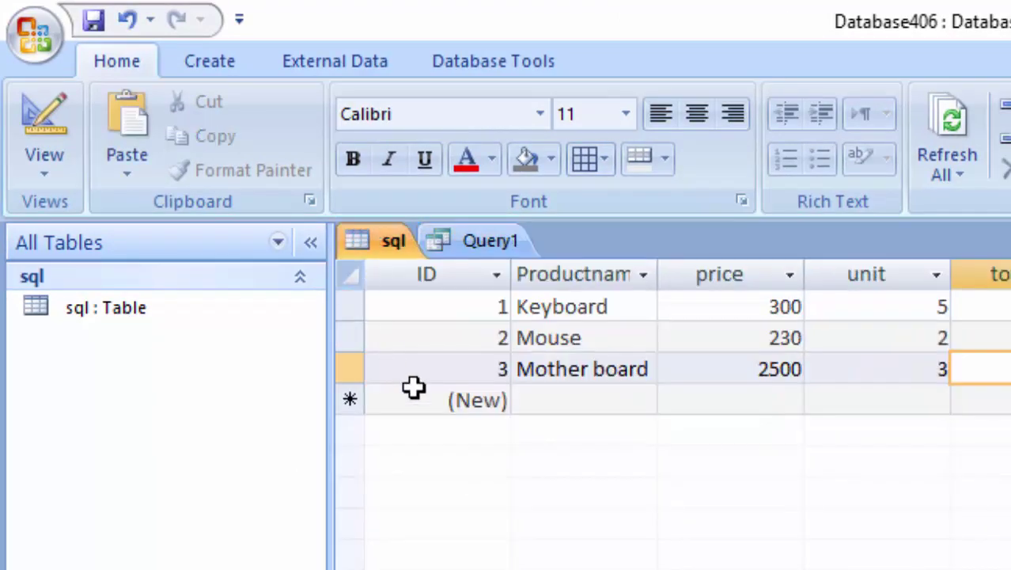
pyautogui.click(469, 344)
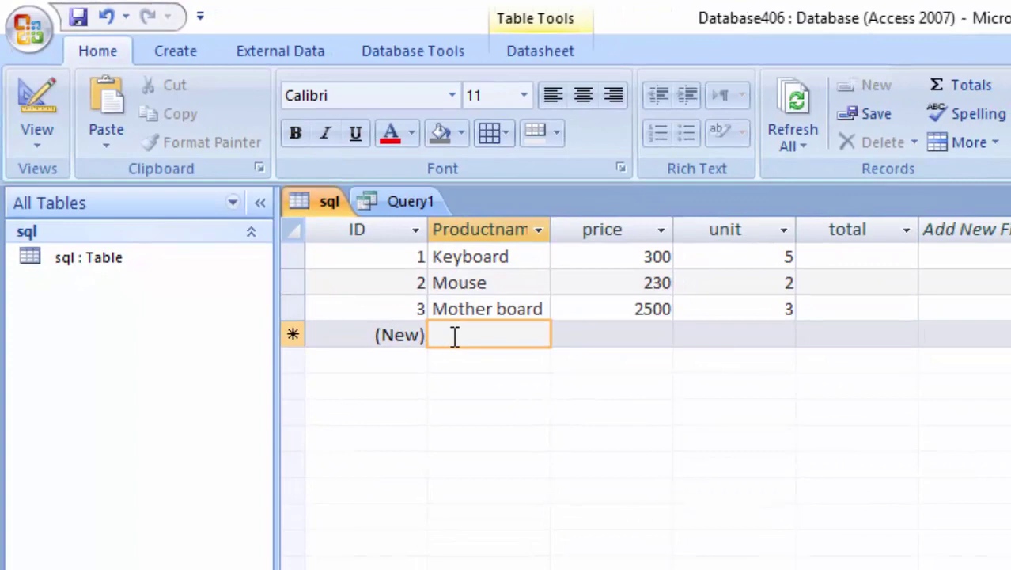
pyautogui.write('Wireless Ke')
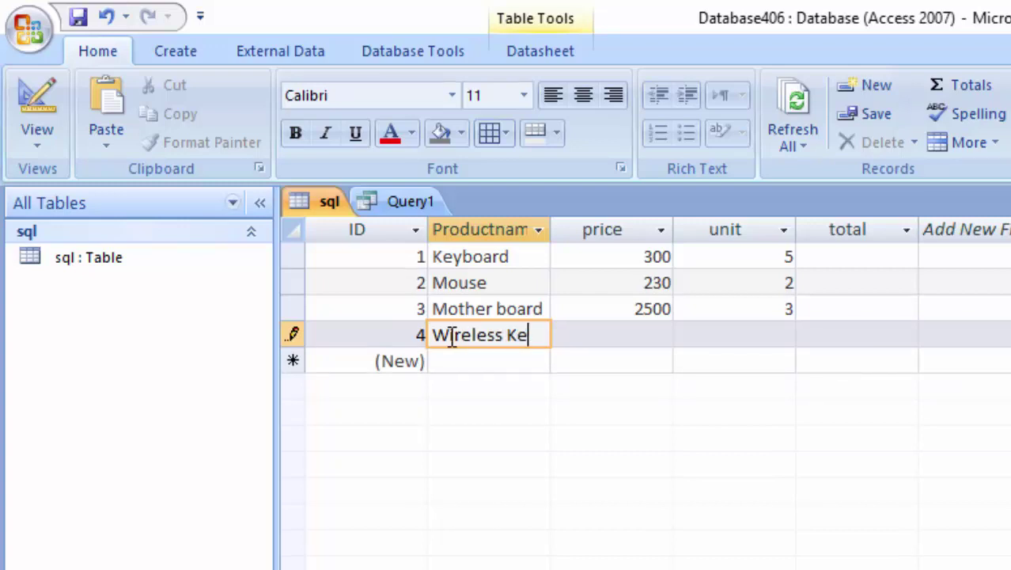
pyautogui.write(' o')
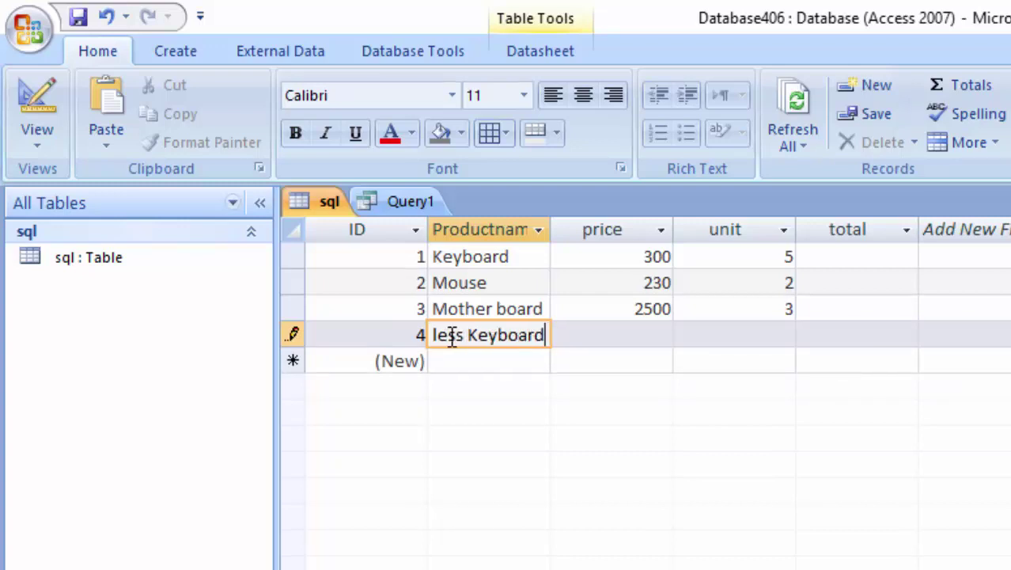
pyautogui.press('Tab')
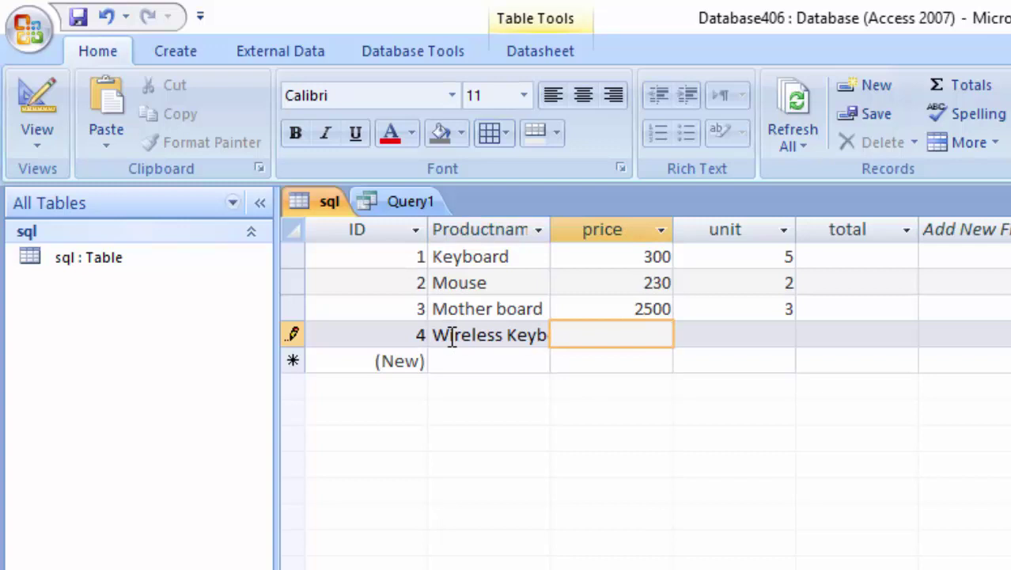
pyautogui.write('670')
pyautogui.press('Tab')
pyautogui.write('6')
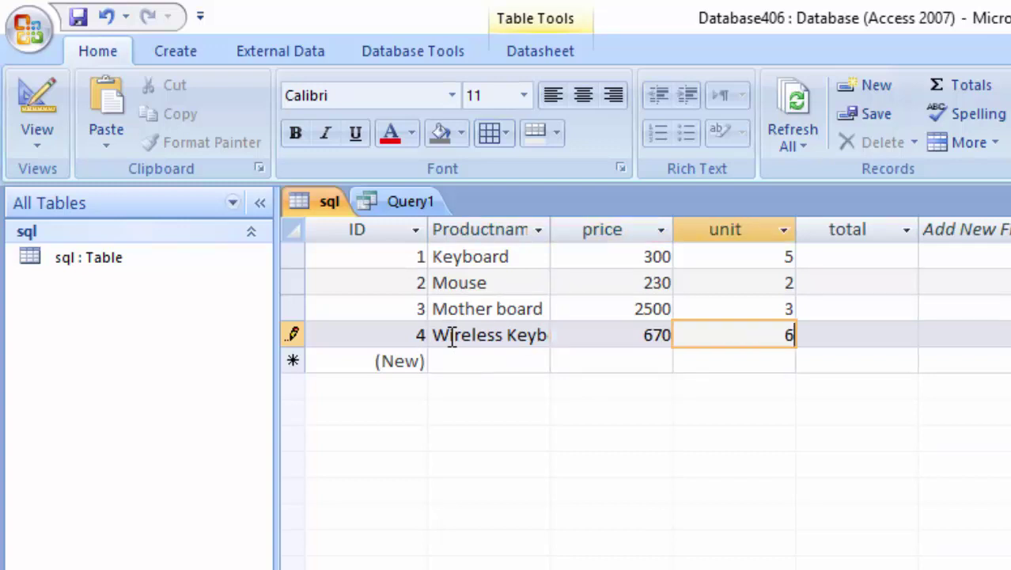
pyautogui.press('Tab')
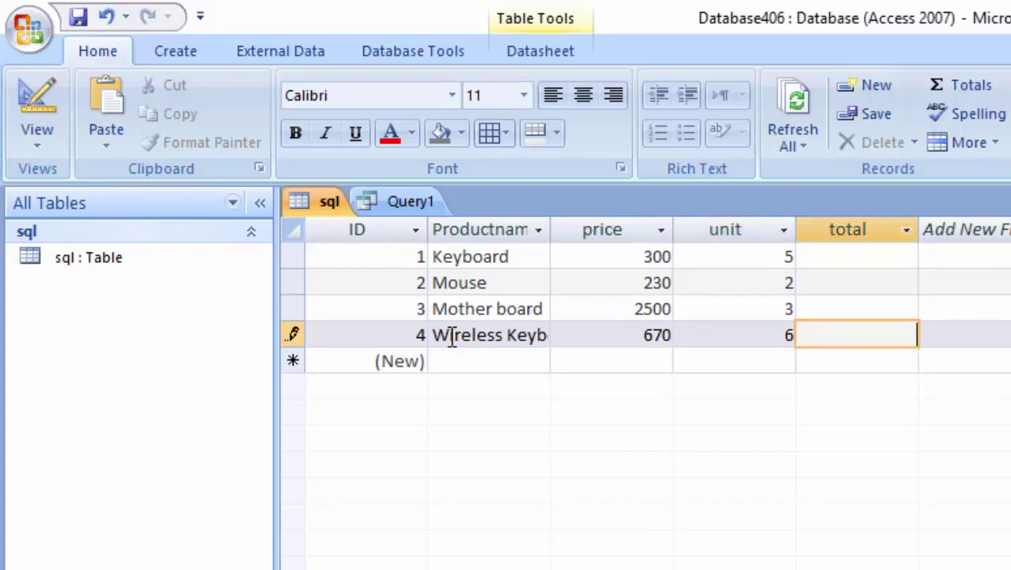
pyautogui.press('Tab')
pyautogui.press('Tab')
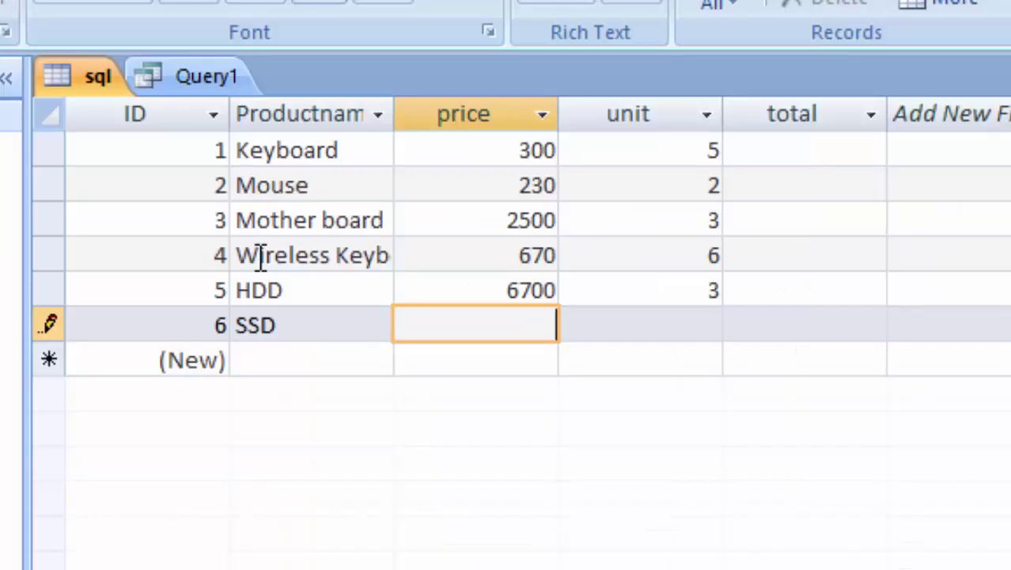
pyautogui.write('600')
pyautogui.press('Tab')
pyautogui.write('2')
pyautogui.press('Tab')
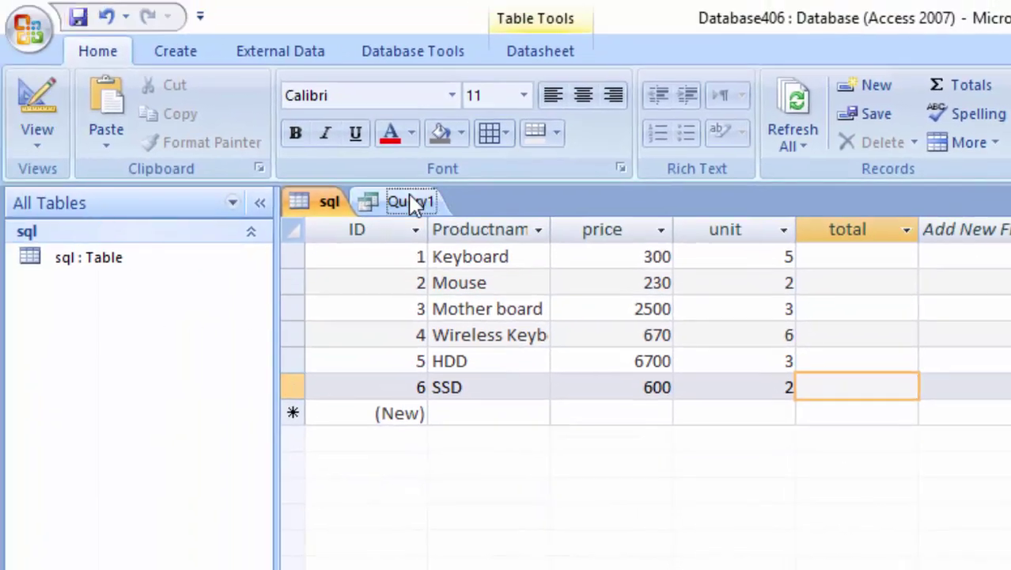
pyautogui.click(412, 201)
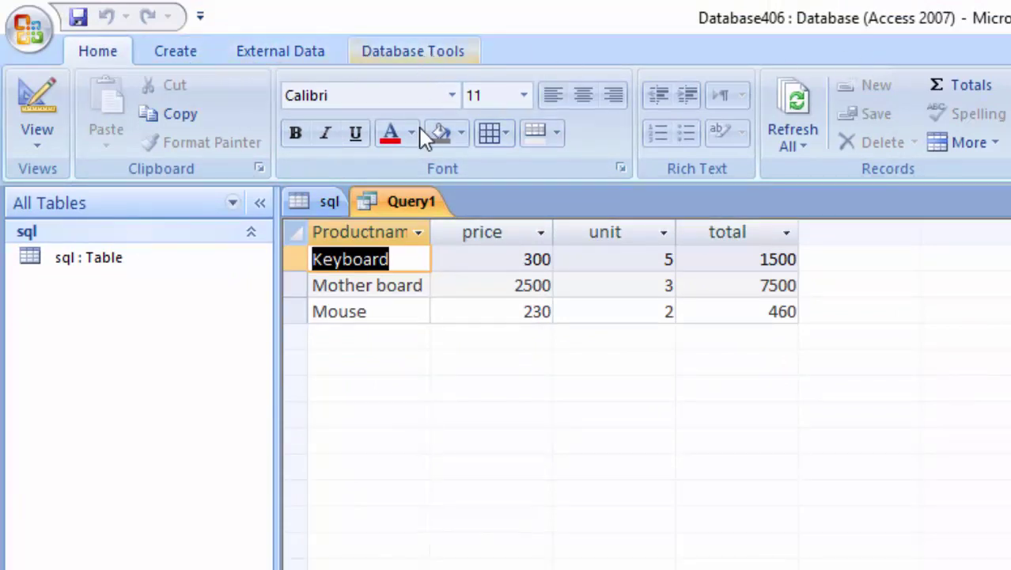
# Rerun Query1 from SQL view so it lists HDD 20100, SSD 1200 and Wireless Keyboard 4020
pyautogui.click(410, 203)
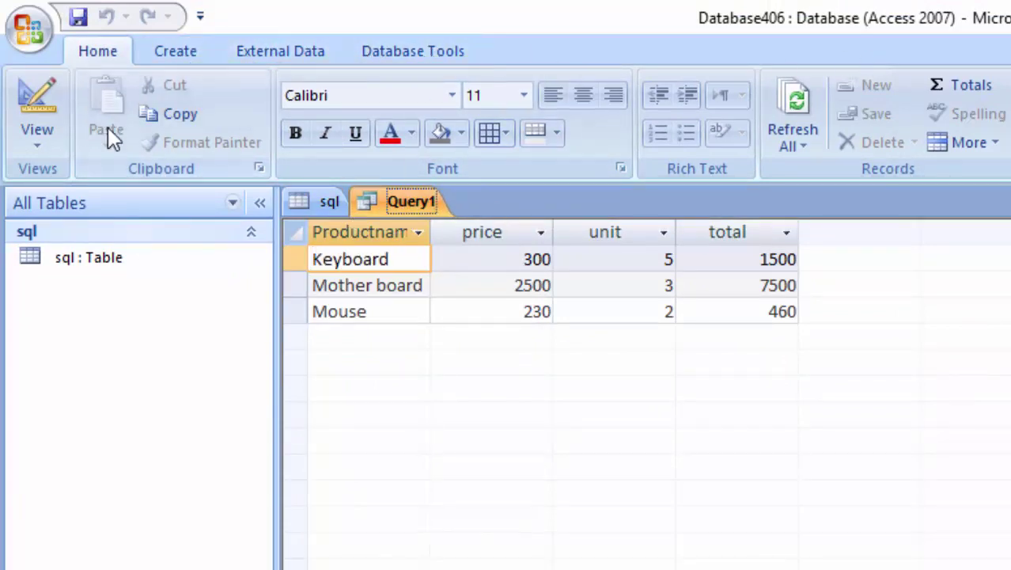
pyautogui.click(45, 100)
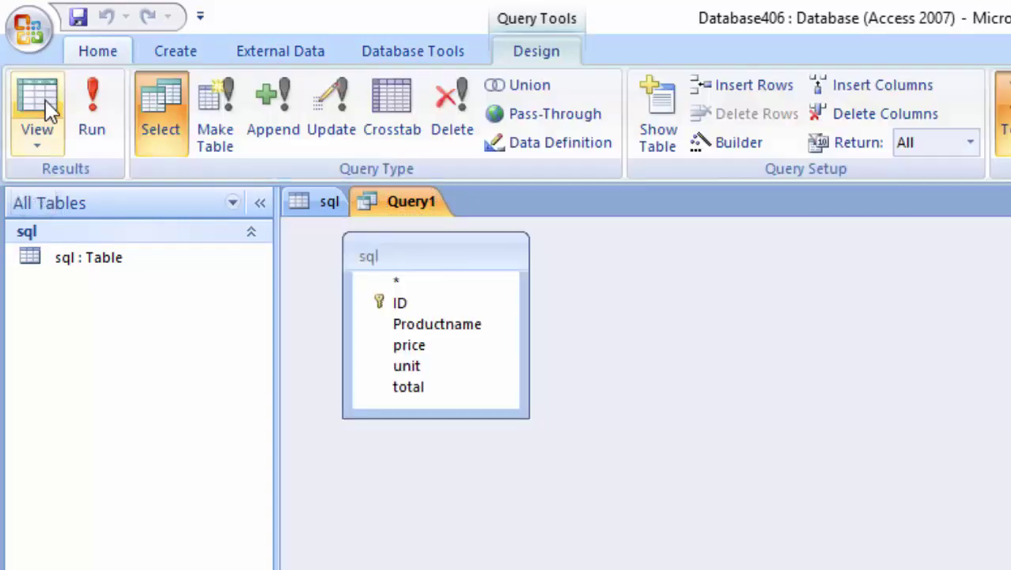
pyautogui.click(38, 143)
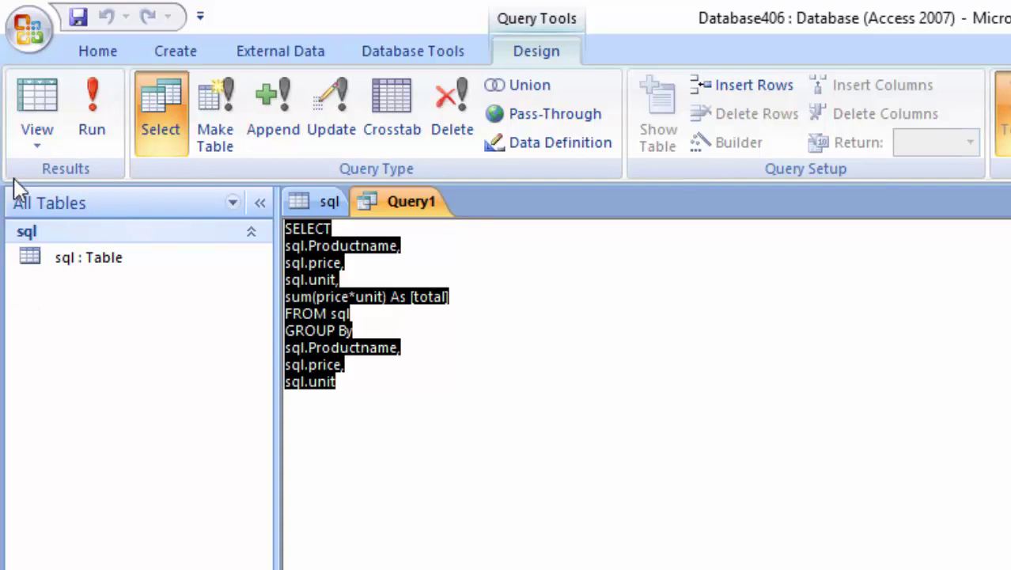
pyautogui.click(81, 98)
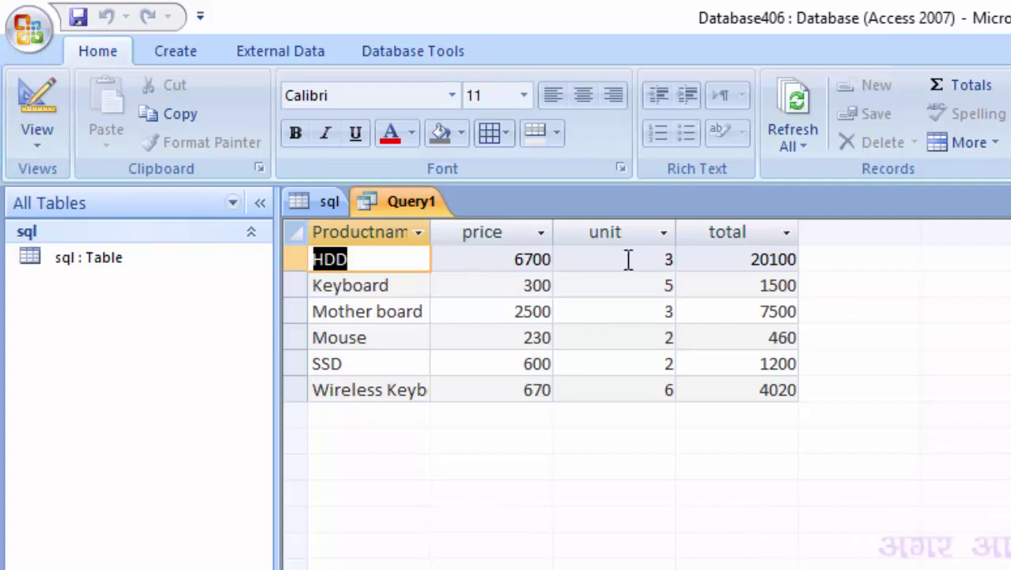
# Change the total formula to sum(price+unit) and rerun, giving totals like HDD 6703 and Keyboard 305
pyautogui.click(34, 150)
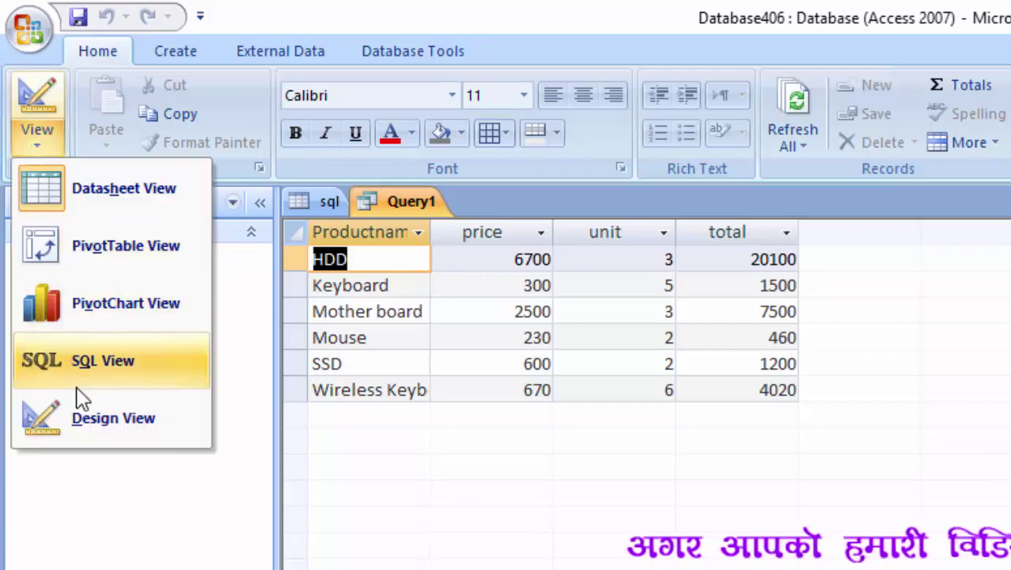
pyautogui.click(99, 361)
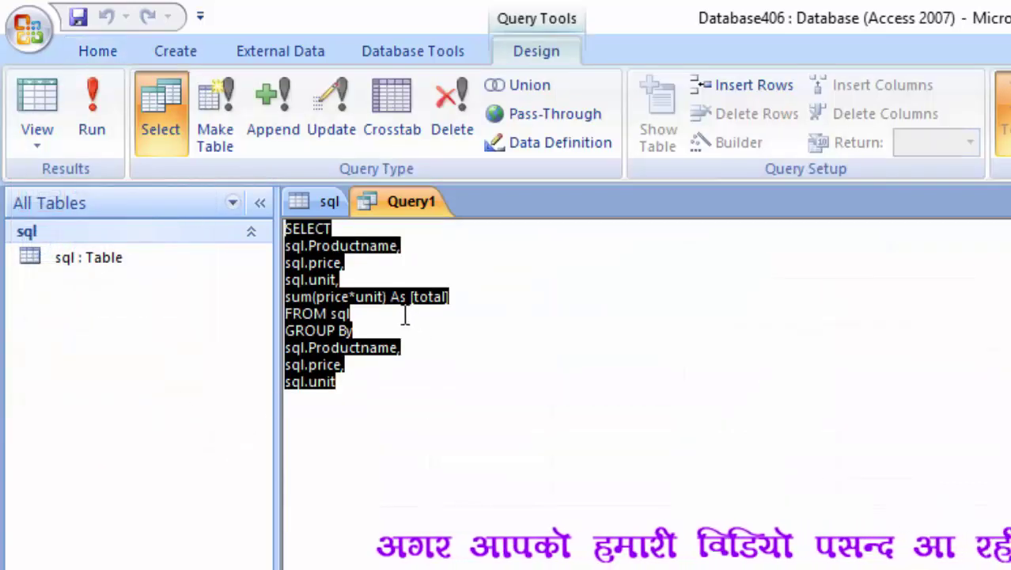
pyautogui.click(354, 297)
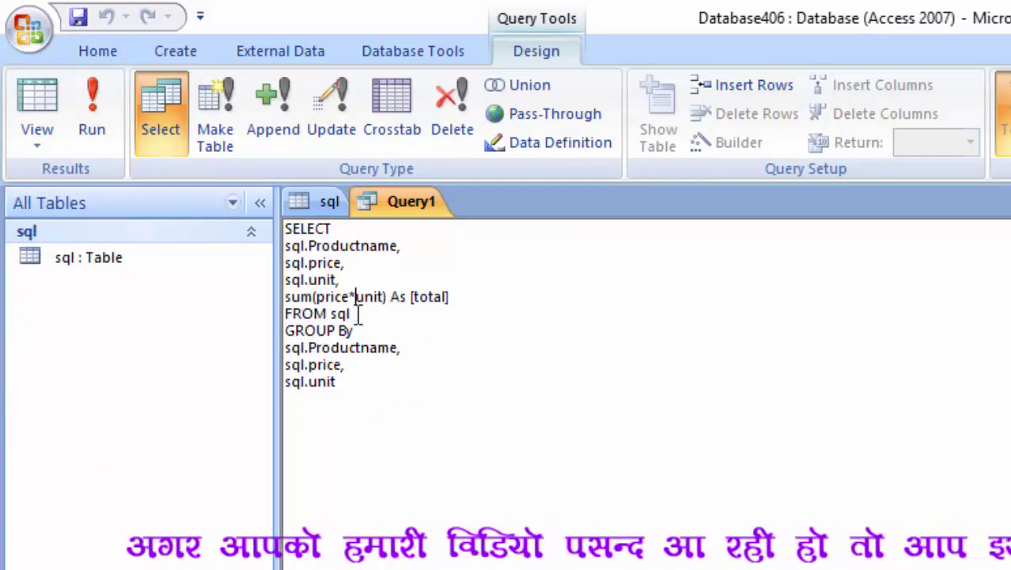
pyautogui.press('BackSpace')
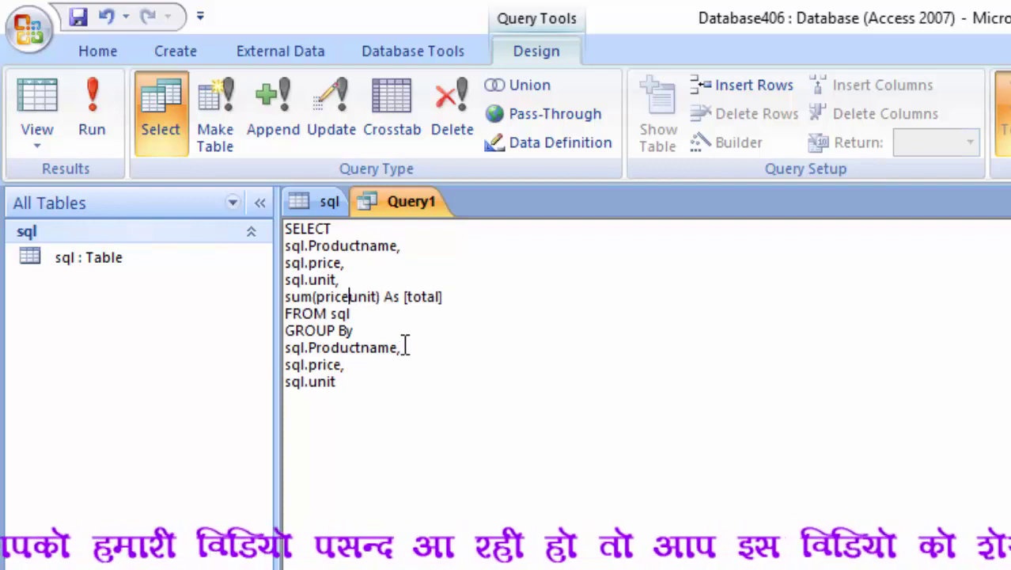
pyautogui.write('+')
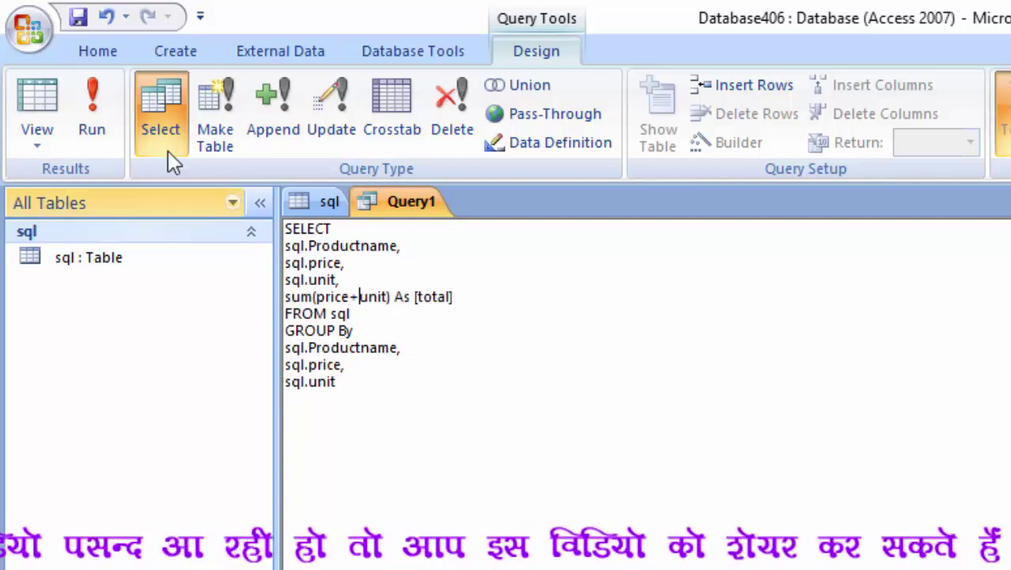
pyautogui.click(103, 110)
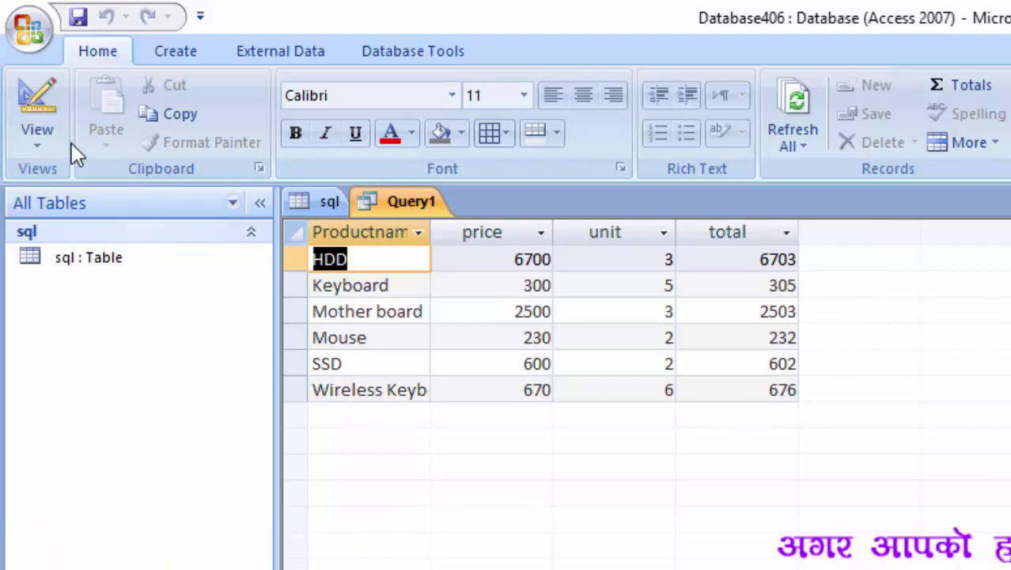
# Change the total formula to sum(price/unit), rerun, and autofit the total column to show values like 2233.33333333333
pyautogui.click(30, 148)
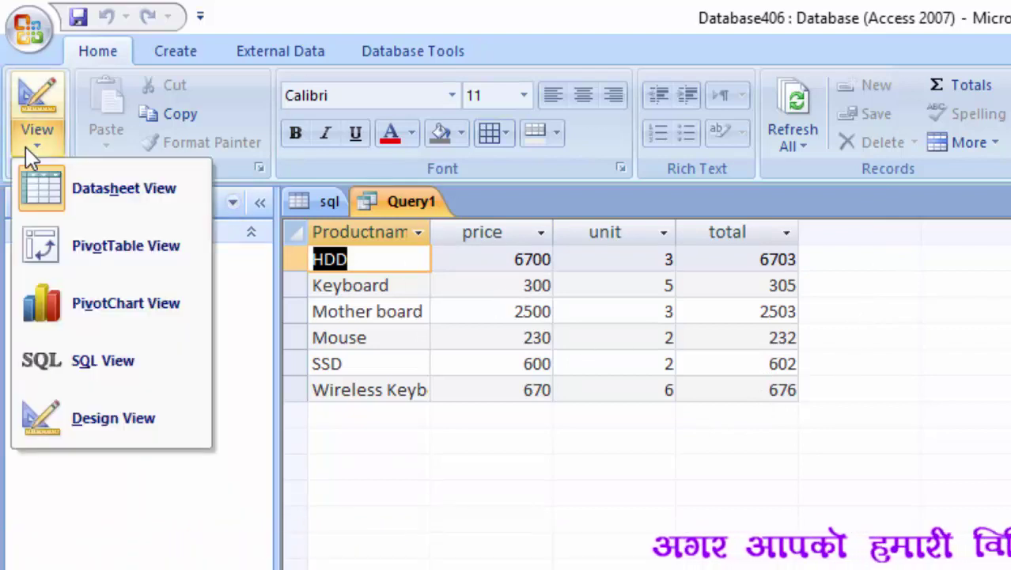
pyautogui.click(103, 360)
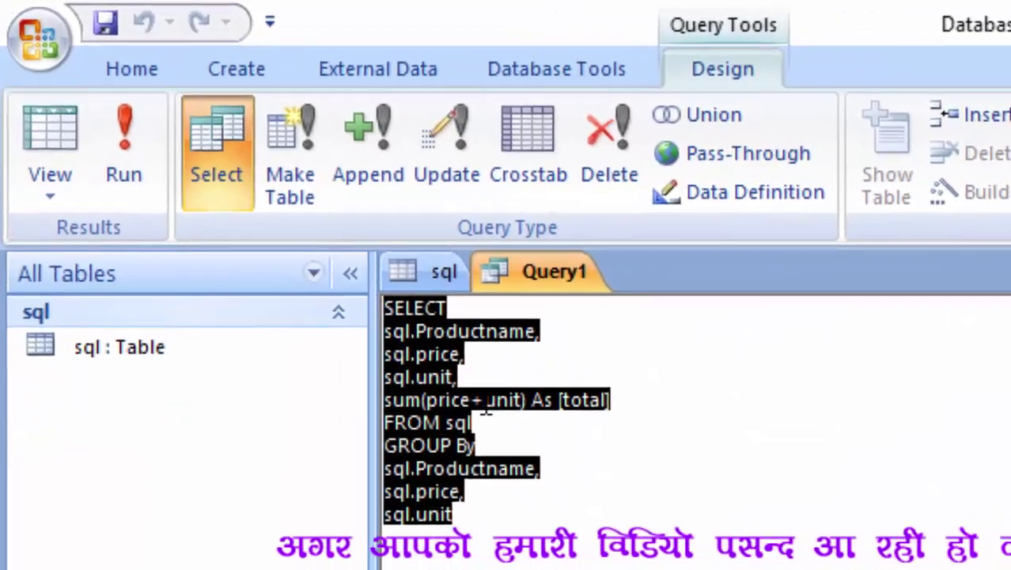
pyautogui.click(409, 335)
pyautogui.press('BackSpace')
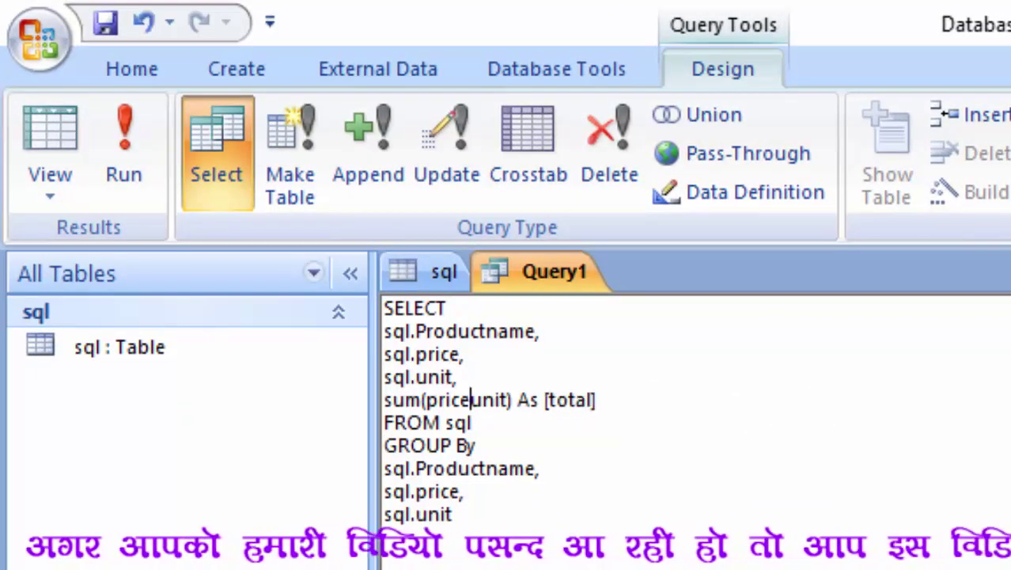
pyautogui.write('/')
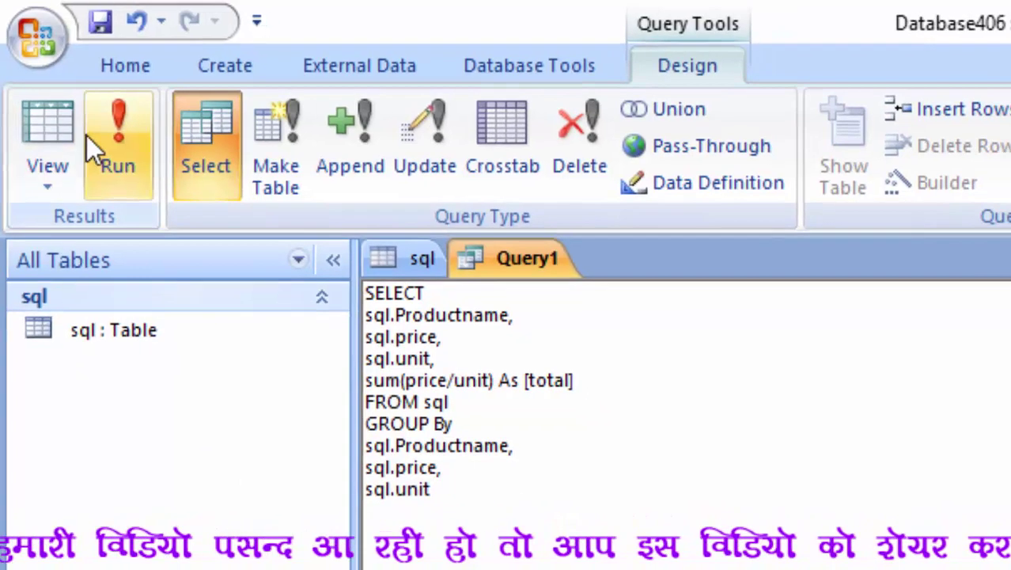
pyautogui.click(111, 147)
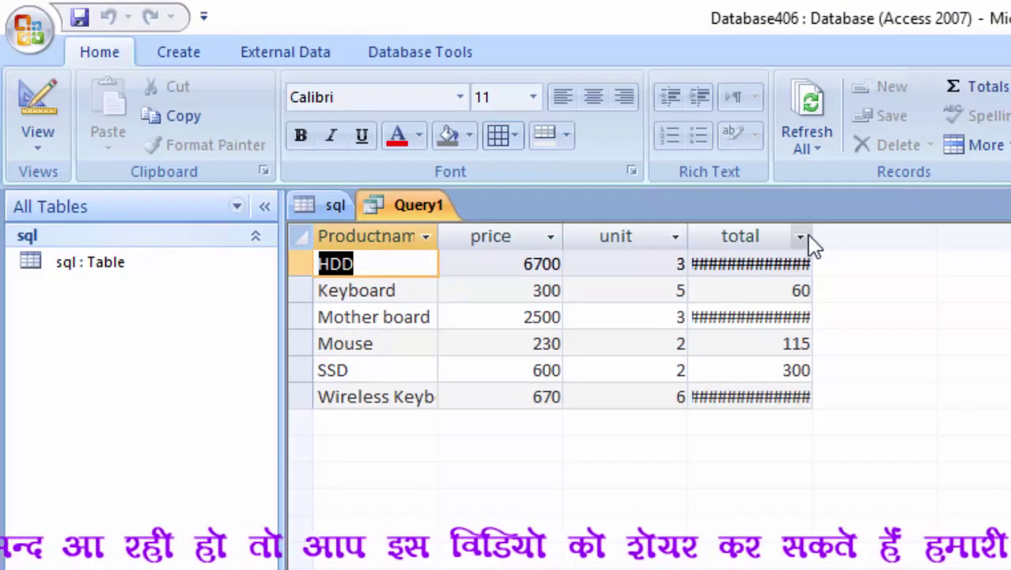
pyautogui.doubleClick(815, 234)
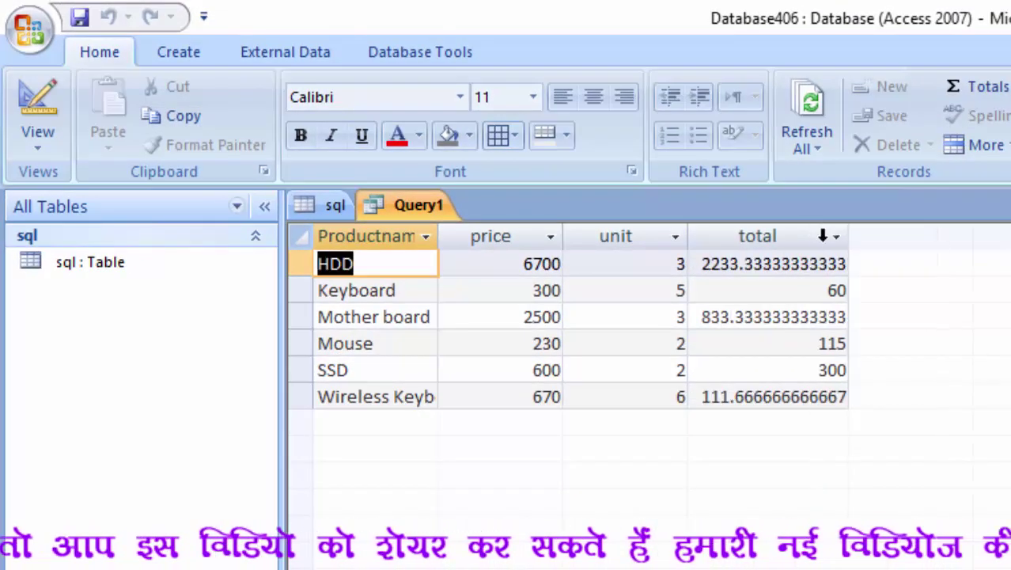